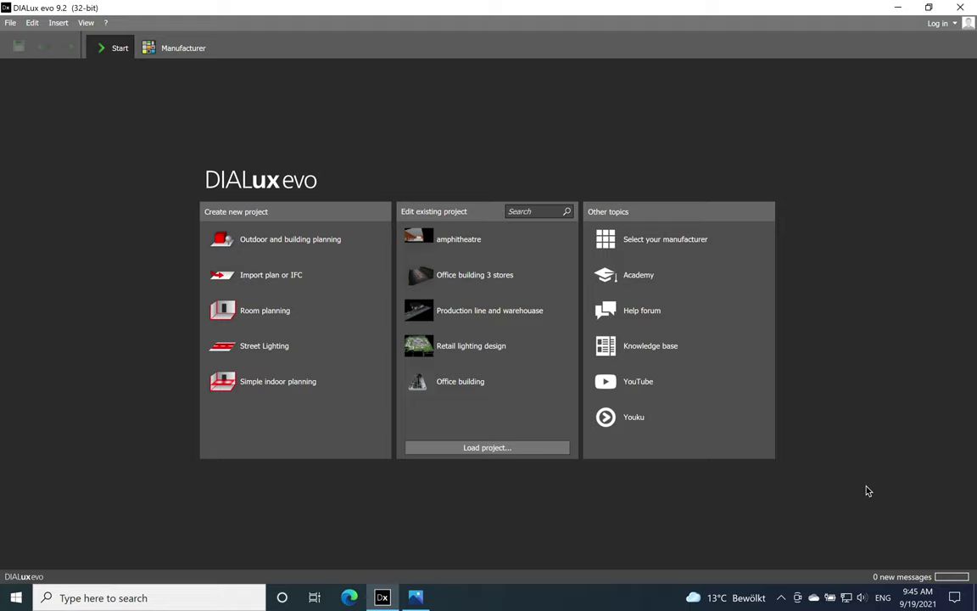
Open the amphitheatre project from Edit existing project on the start screen.
click(452, 241)
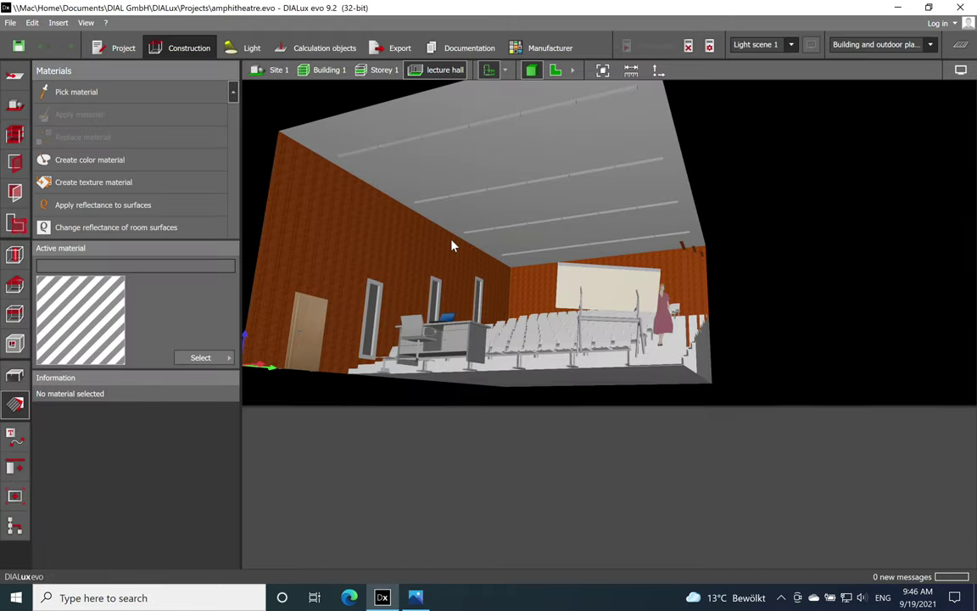
click(555, 71)
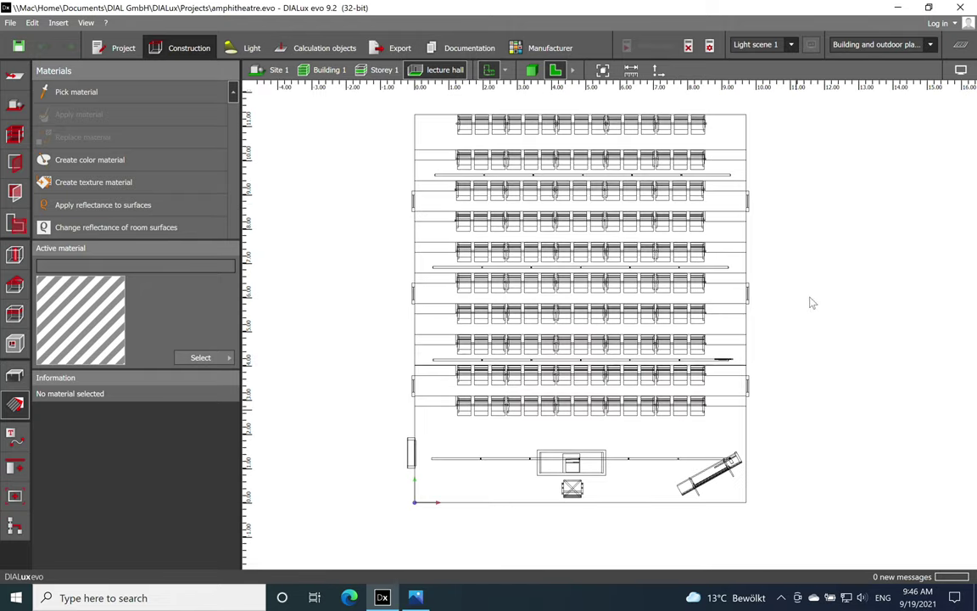
drag(809, 227, 760, 246)
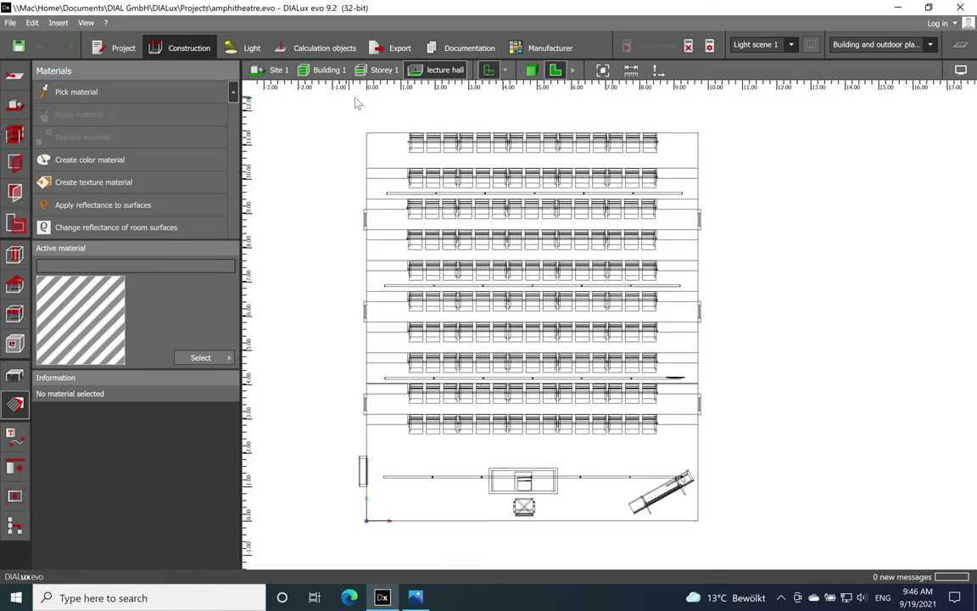
click(531, 69)
drag(520, 306, 474, 276)
scroll(487, 373, up, 2)
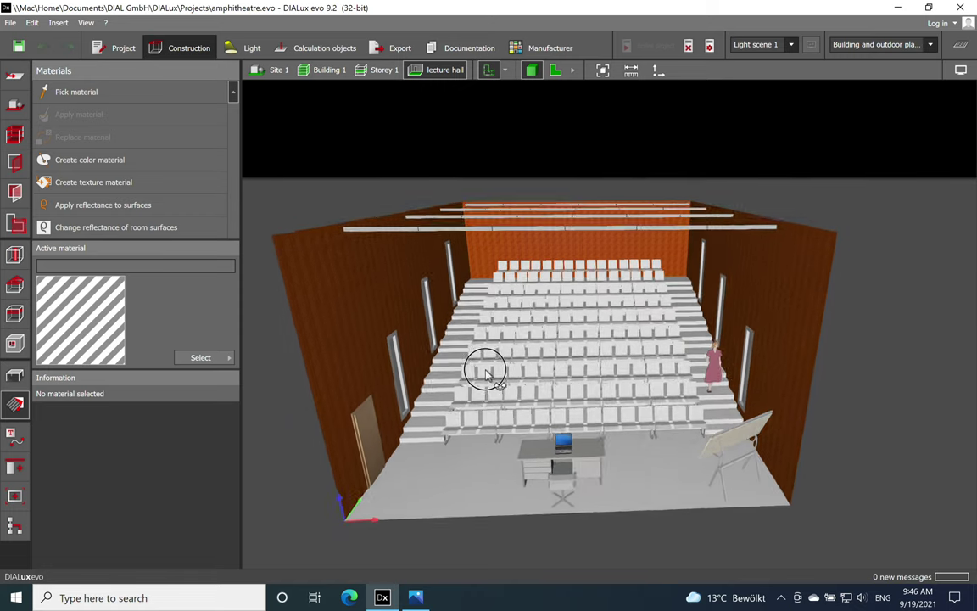
scroll(484, 370, down, 2)
scroll(485, 372, up, 1)
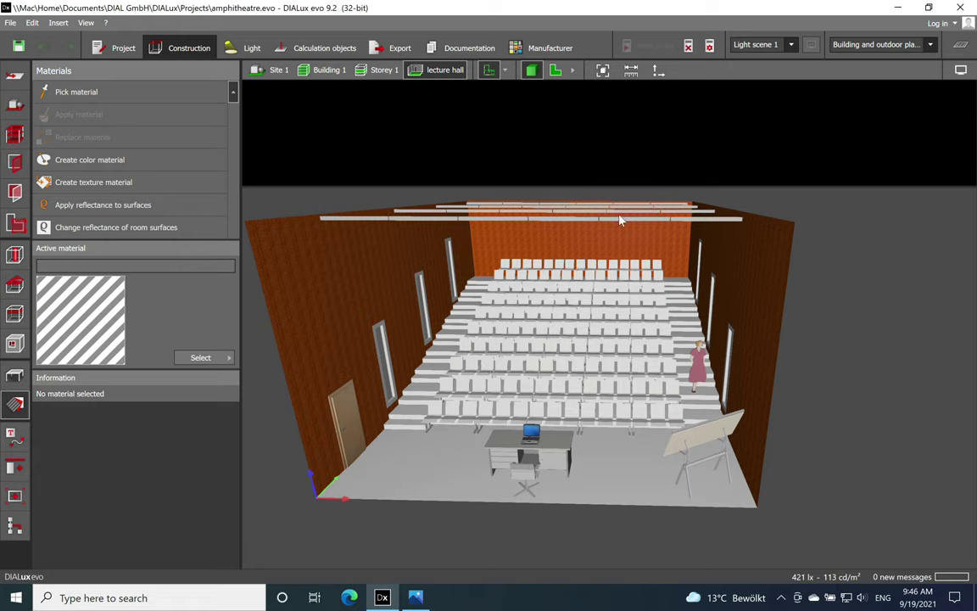
mouse_move(465, 486)
mouse_down()
mouse_move(466, 473)
mouse_move(476, 477)
mouse_up()
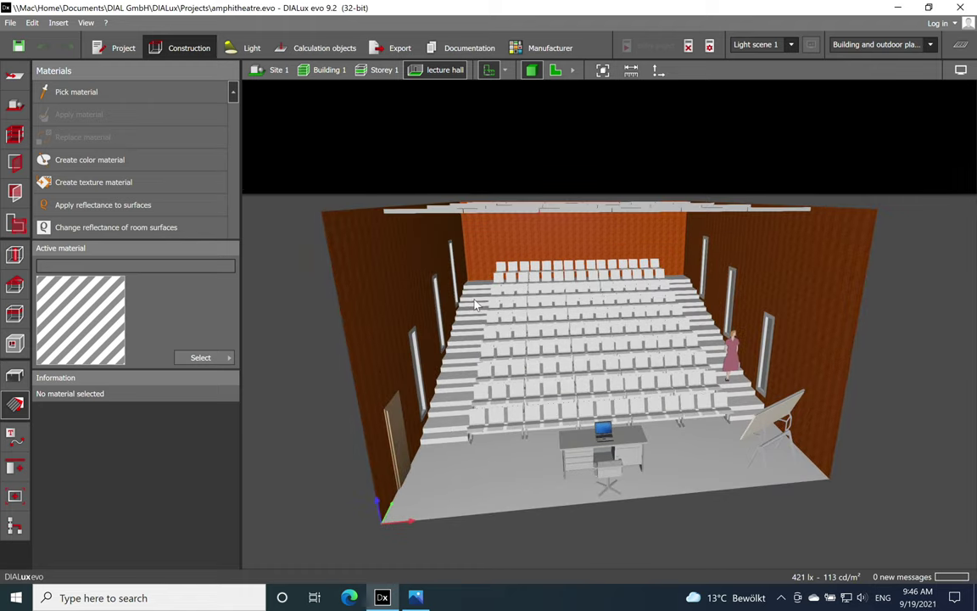
drag(477, 482, 426, 475)
scroll(509, 431, up, 3)
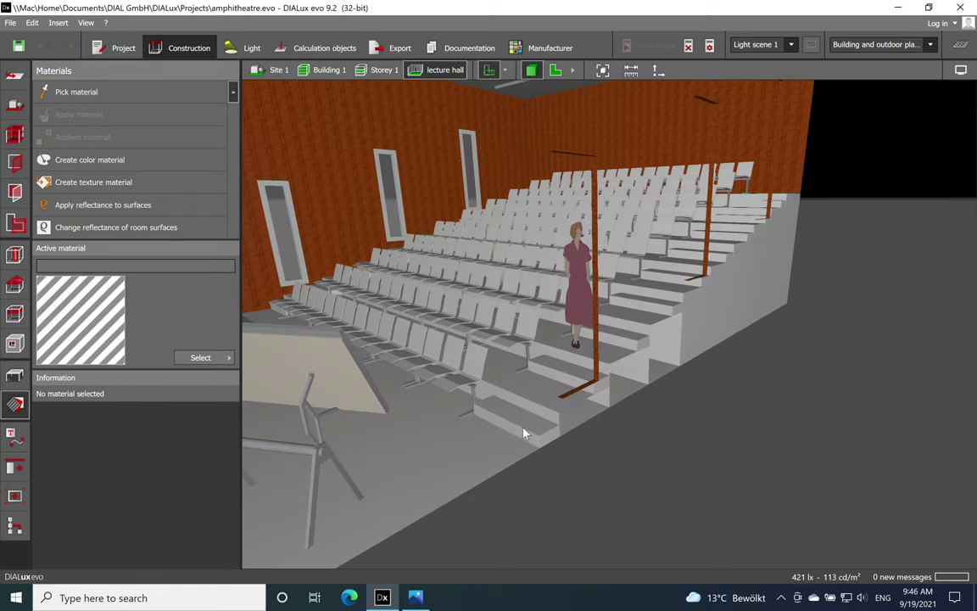
scroll(579, 376, down, 3)
drag(498, 405, 579, 447)
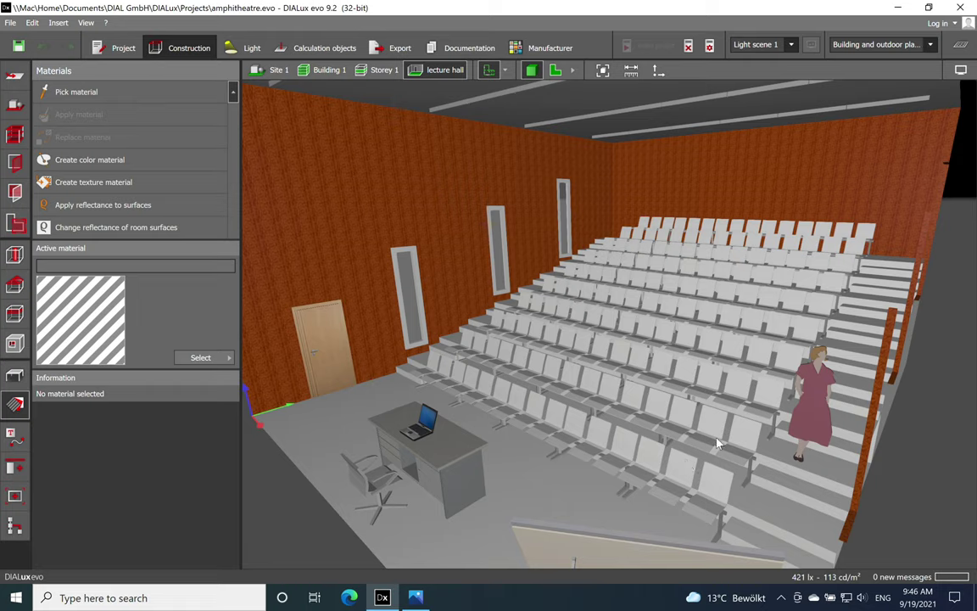
drag(449, 424, 507, 437)
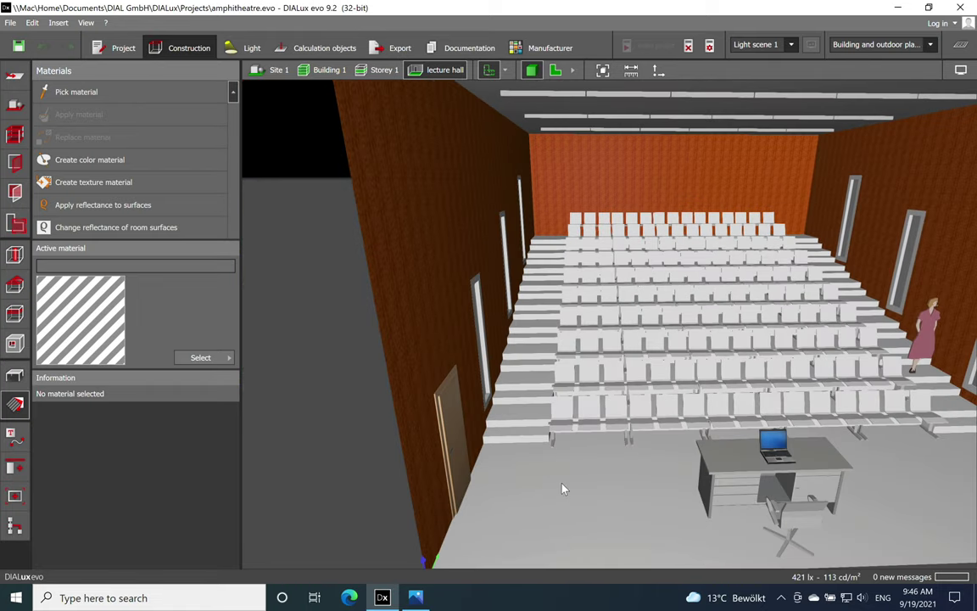
click(599, 432)
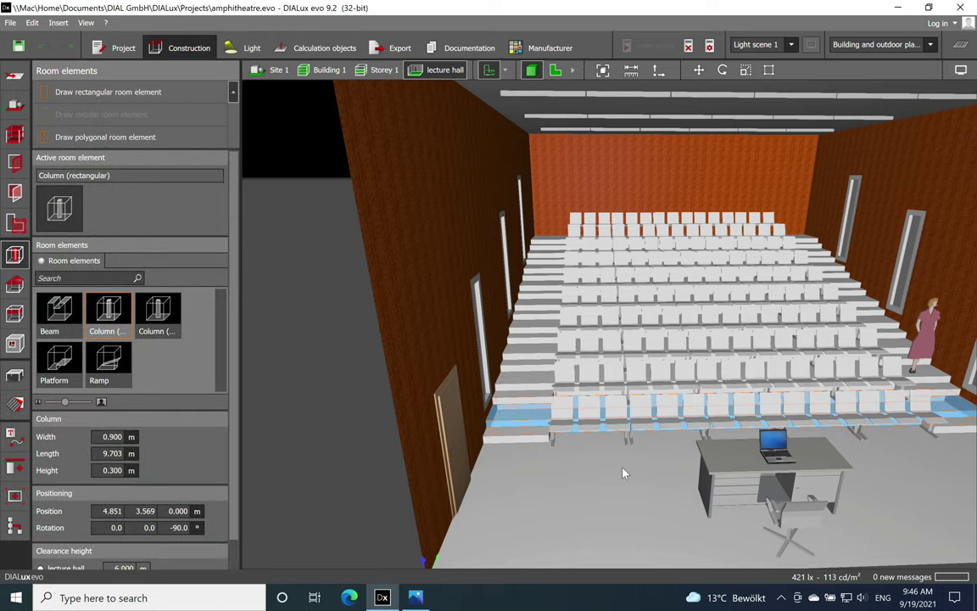
click(658, 479)
click(727, 482)
drag(671, 464, 759, 445)
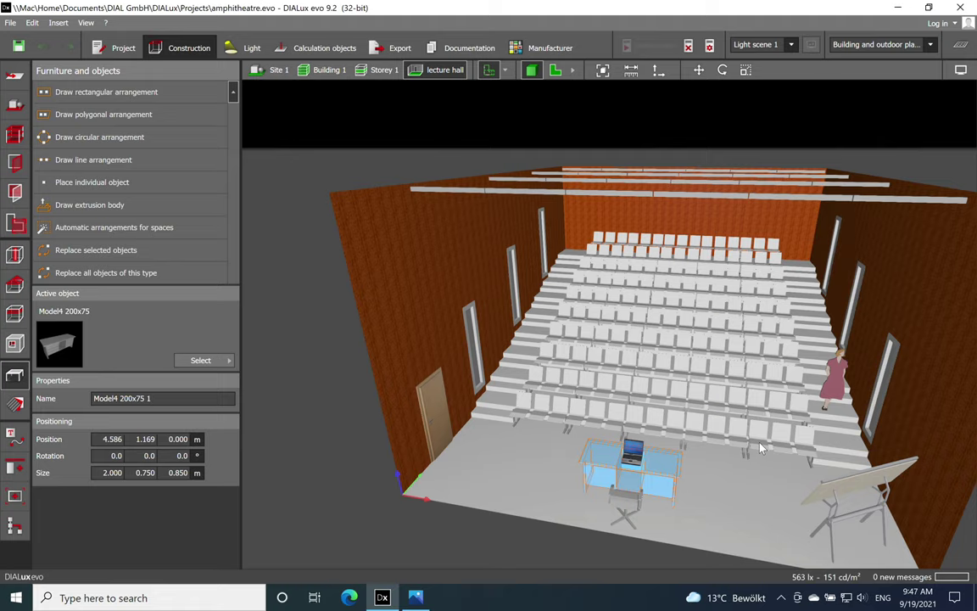
right_drag(761, 449, 713, 336)
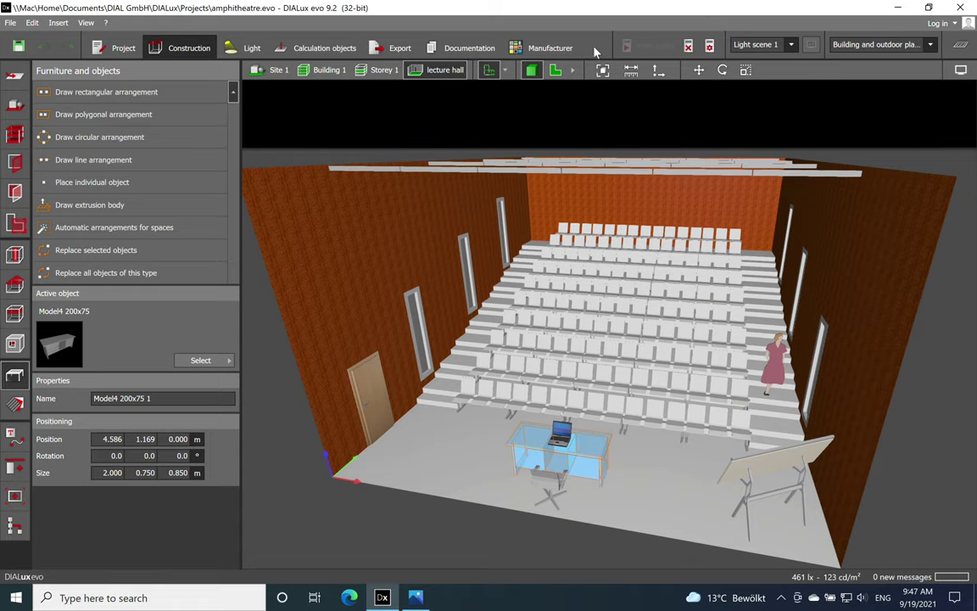
click(556, 71)
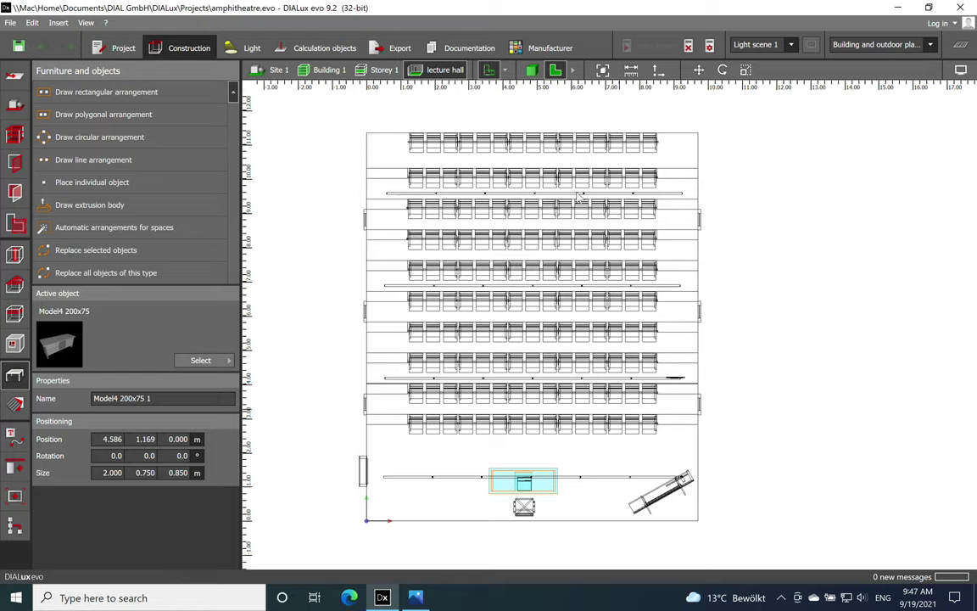
In the floor plan, zoom onto the front rows and select the 0.900 × 9.703 × 0.300 m column step.
click(747, 256)
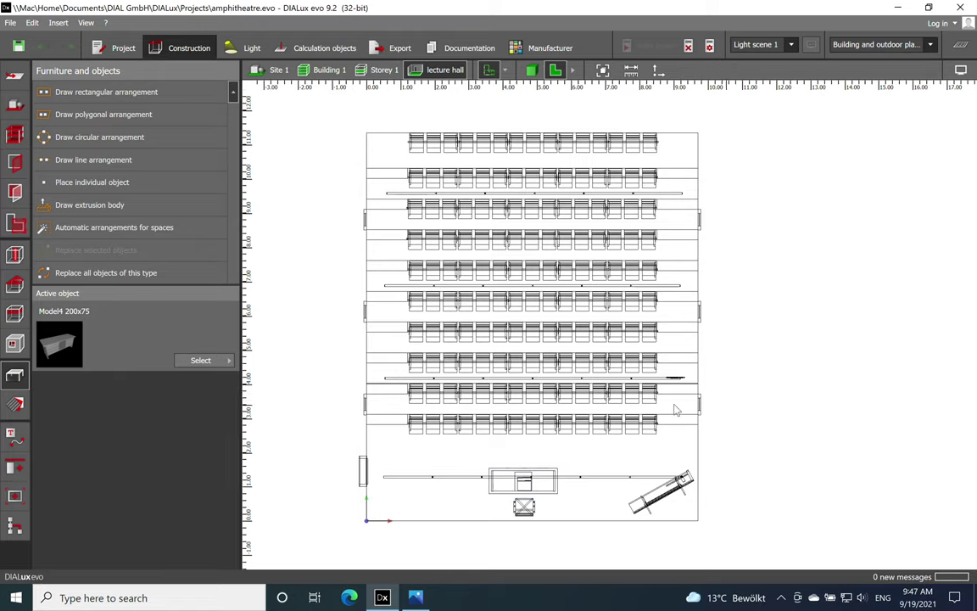
middle_drag(526, 272, 599, 258)
scroll(398, 373, up, 4)
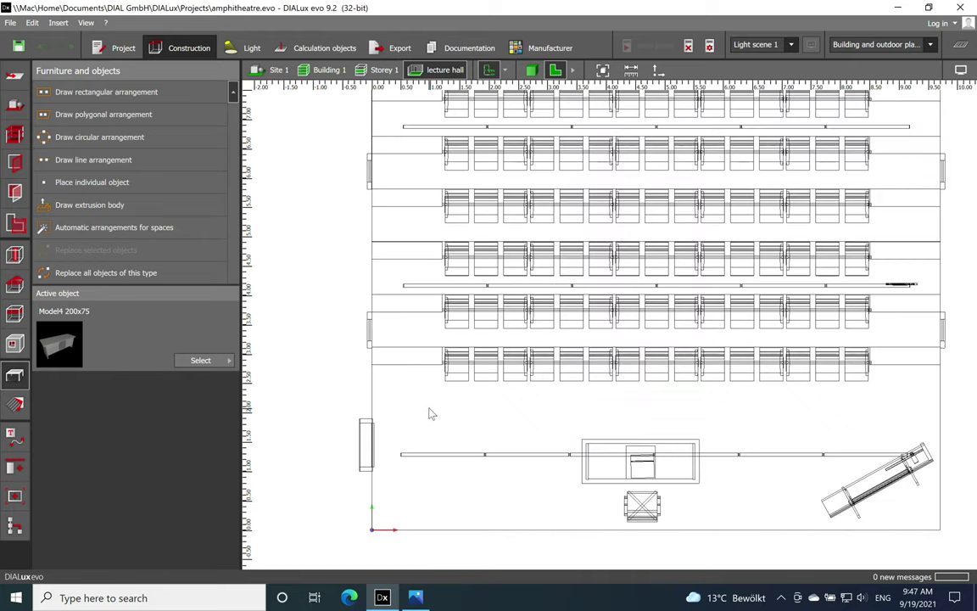
click(422, 332)
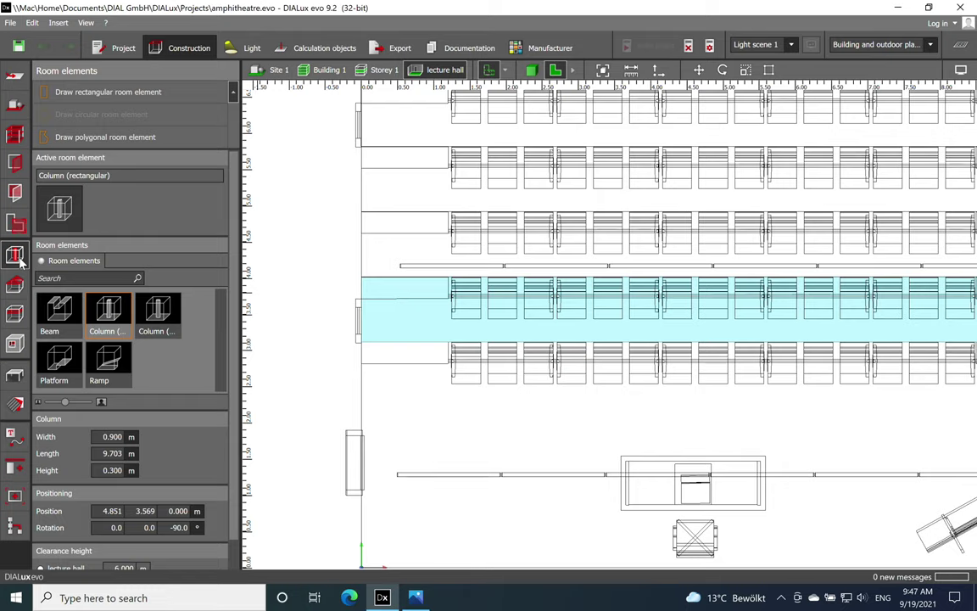
click(80, 100)
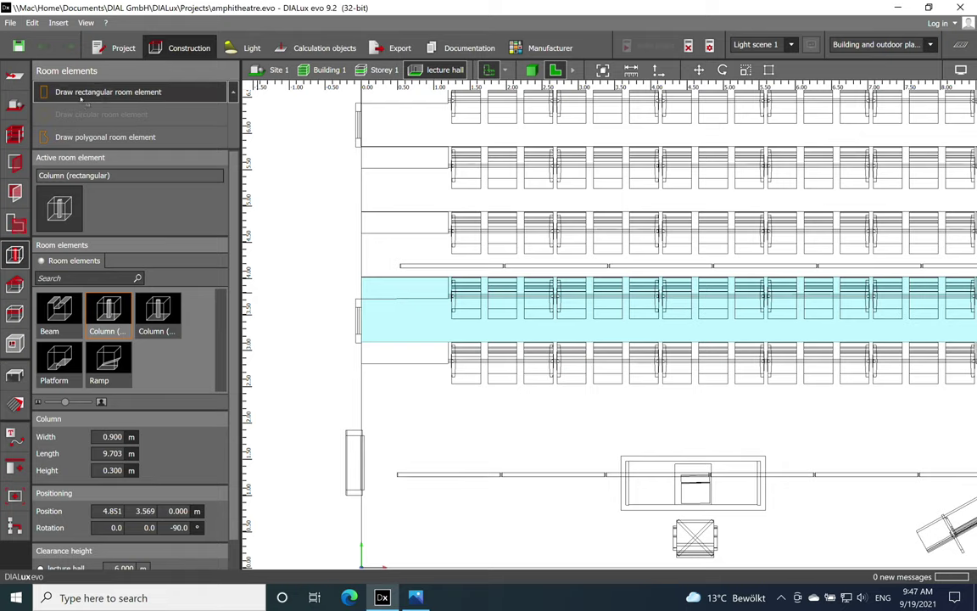
click(383, 409)
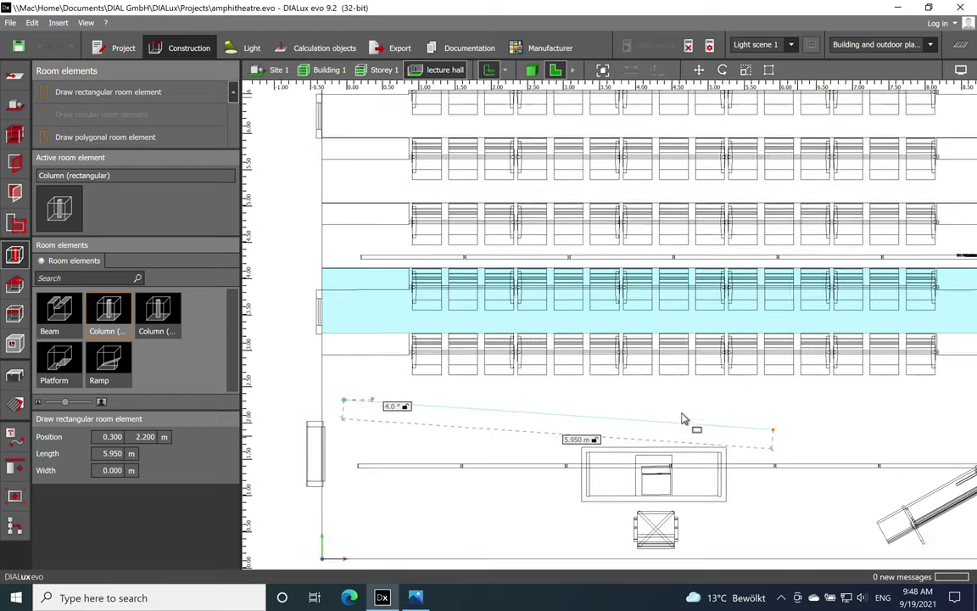
scroll(683, 415, down, 3)
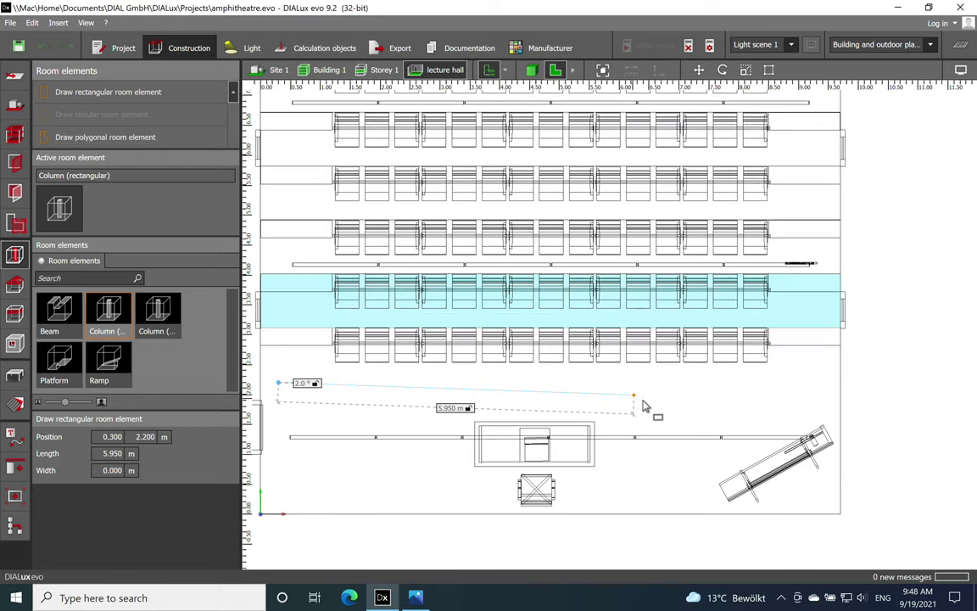
click(841, 385)
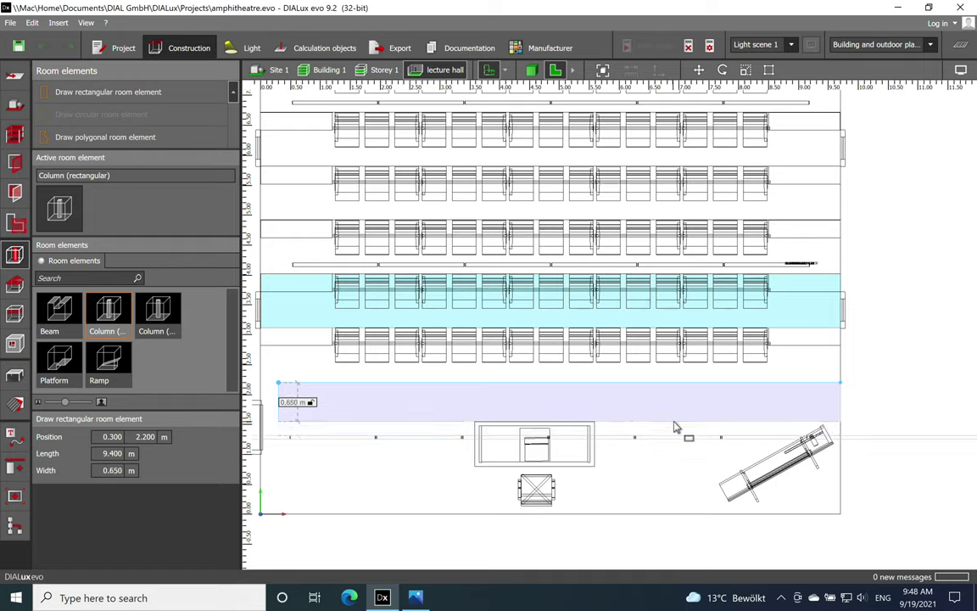
key(Escape)
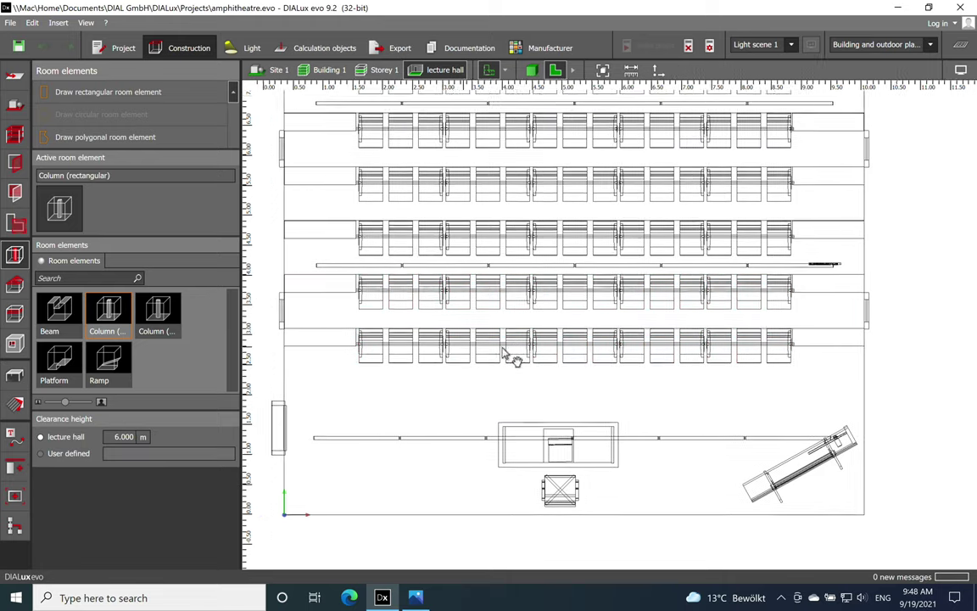
click(416, 322)
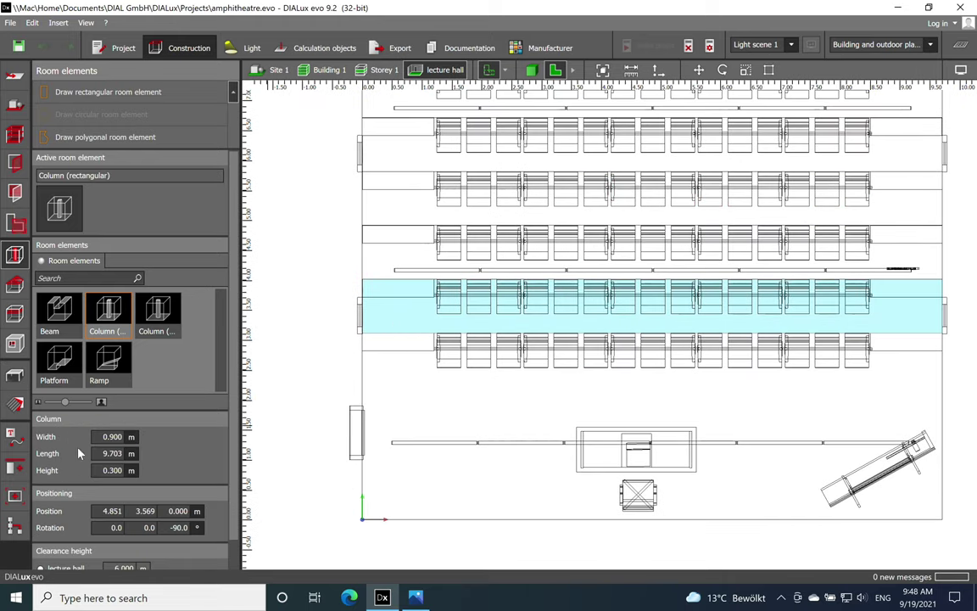
click(103, 436)
click(113, 470)
In 3D perspective, move the stair-step column up onto the next stair and select it.
click(528, 72)
drag(662, 481, 600, 465)
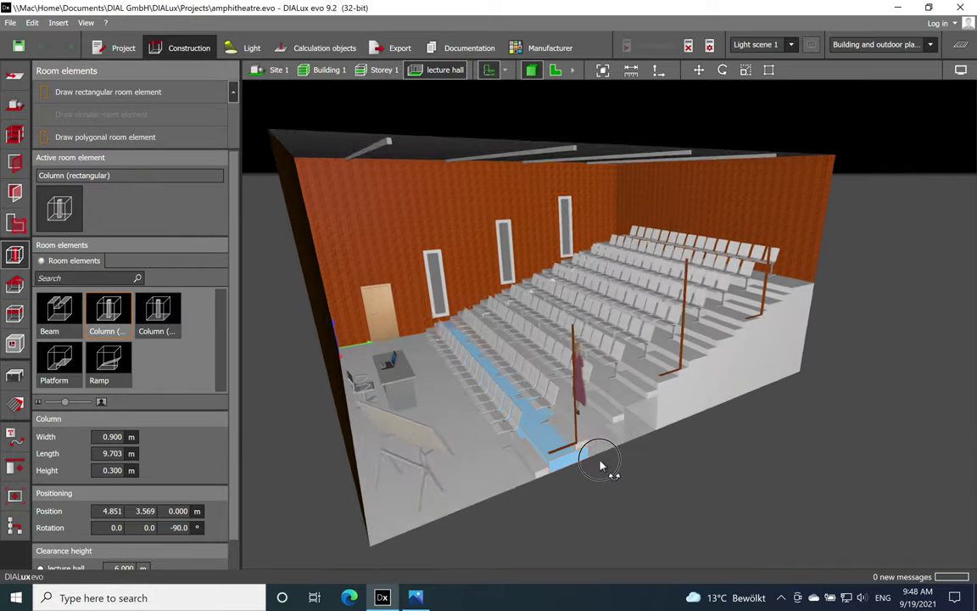
scroll(603, 460, up, 5)
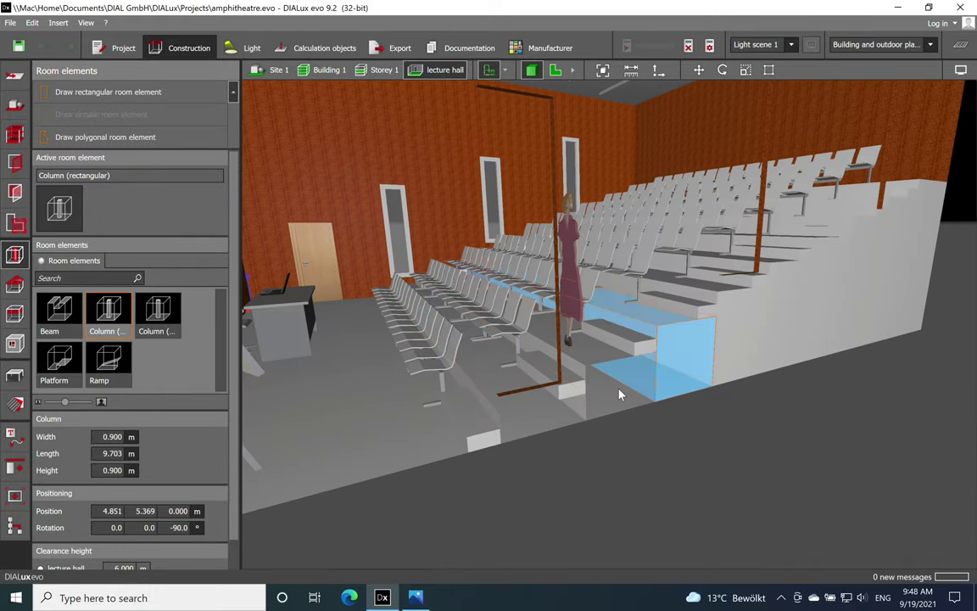
click(607, 397)
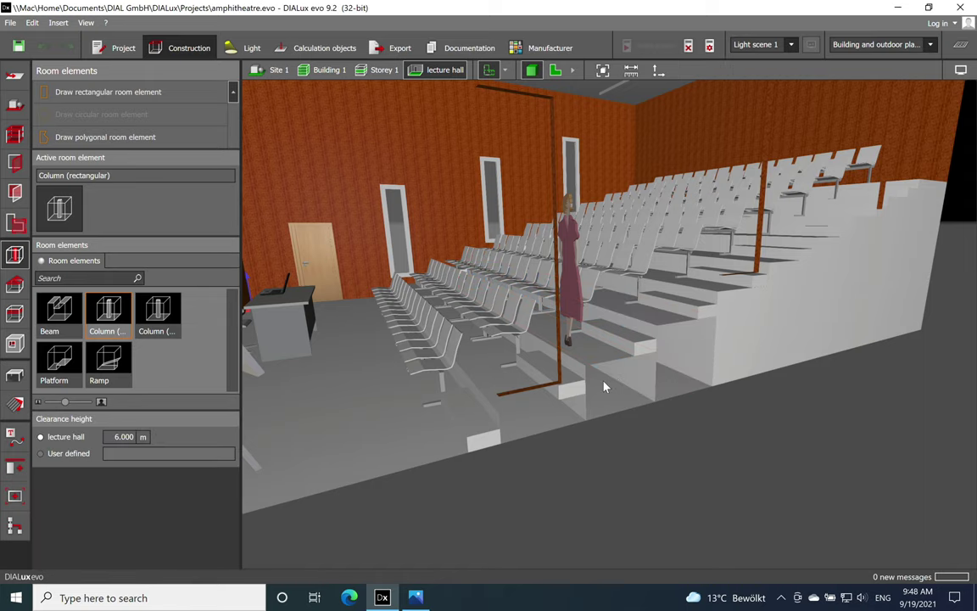
scroll(602, 373, up, 1)
click(588, 405)
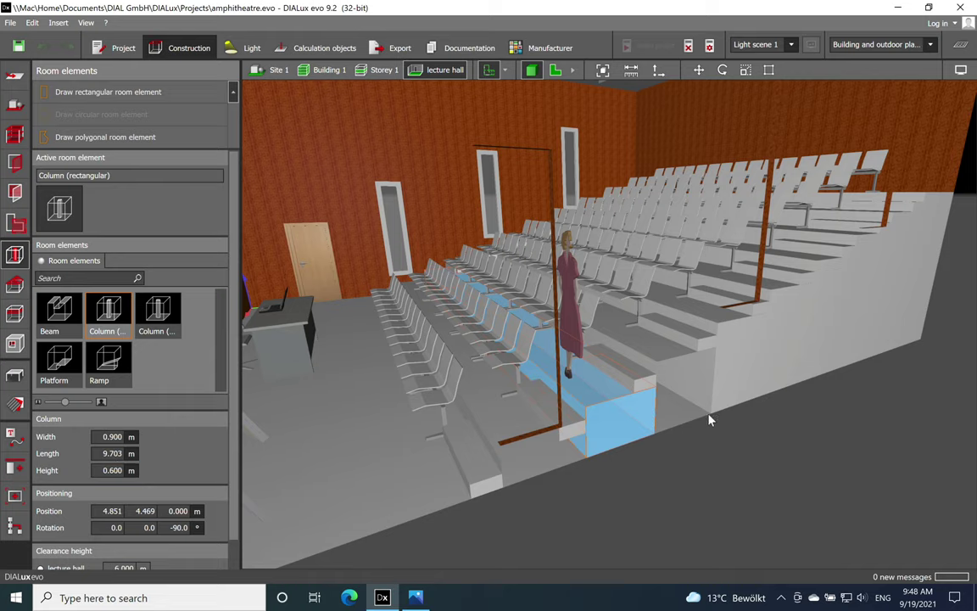
right_drag(665, 371, 651, 424)
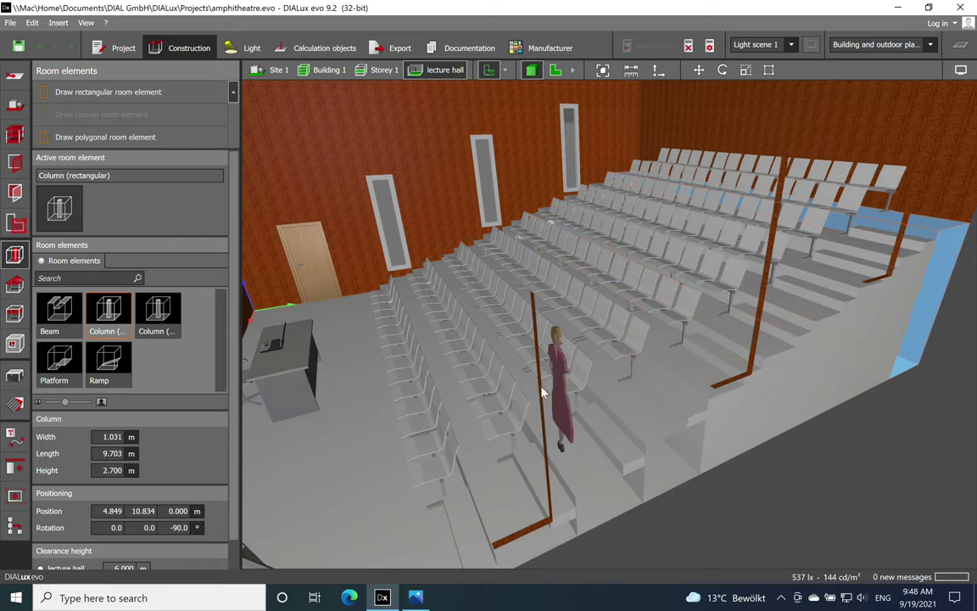
right_drag(437, 480, 486, 389)
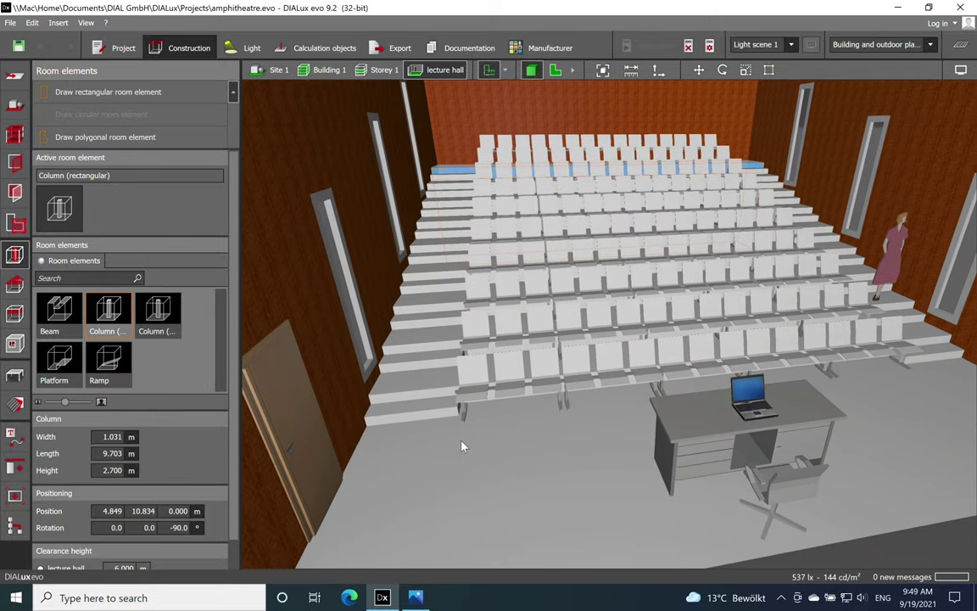
scroll(390, 436, up, 3)
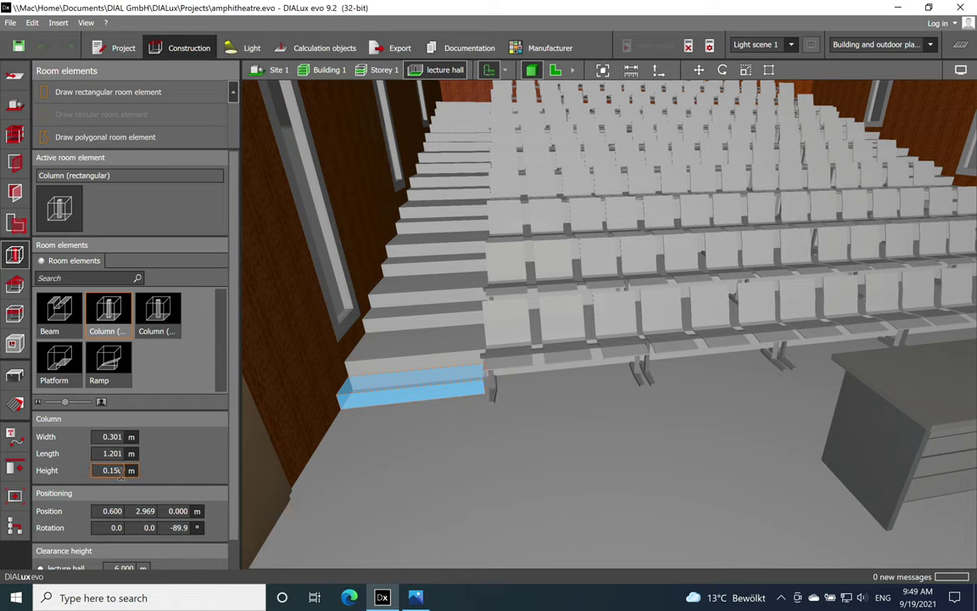
Confirm the step as 0.301 × 1.201 × 0.150 m and lift it up the aisle to Z 0.900 m.
key(Return)
drag(425, 327, 390, 239)
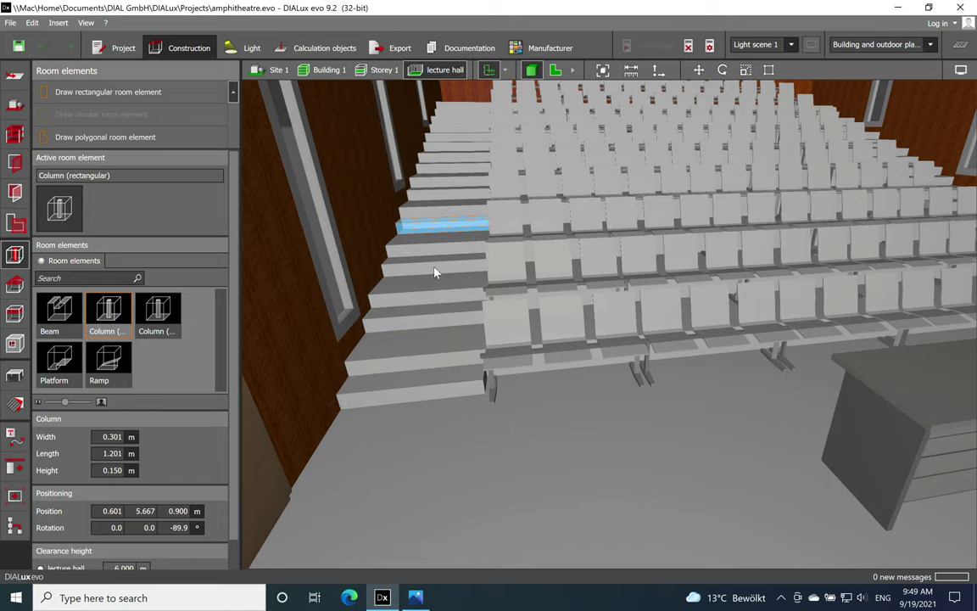
scroll(414, 368, up, 2)
Deselect the step block, zoom in and select the three-seat bench in the front row.
scroll(414, 368, down, 5)
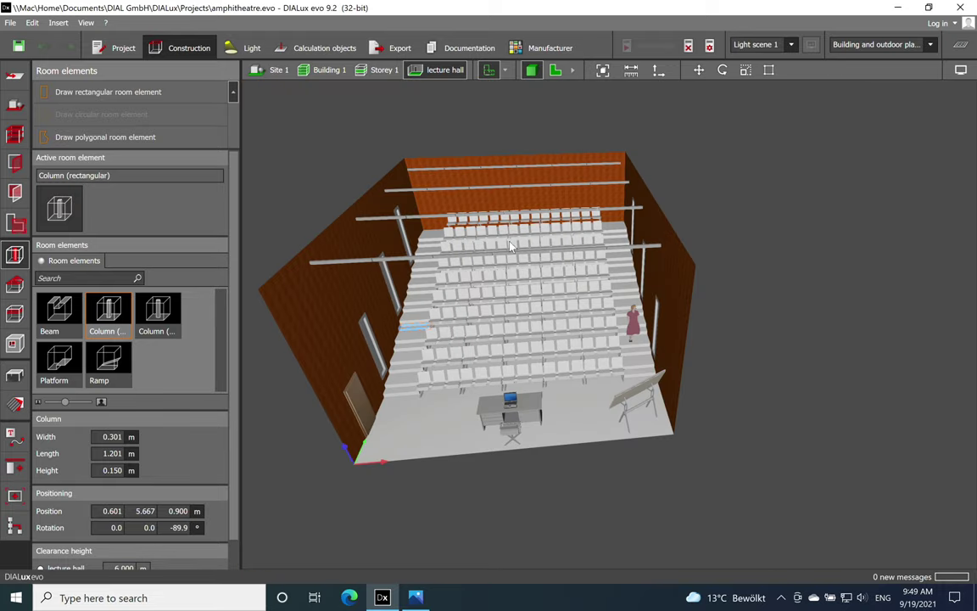
scroll(572, 287, up, 5)
scroll(600, 339, down, 5)
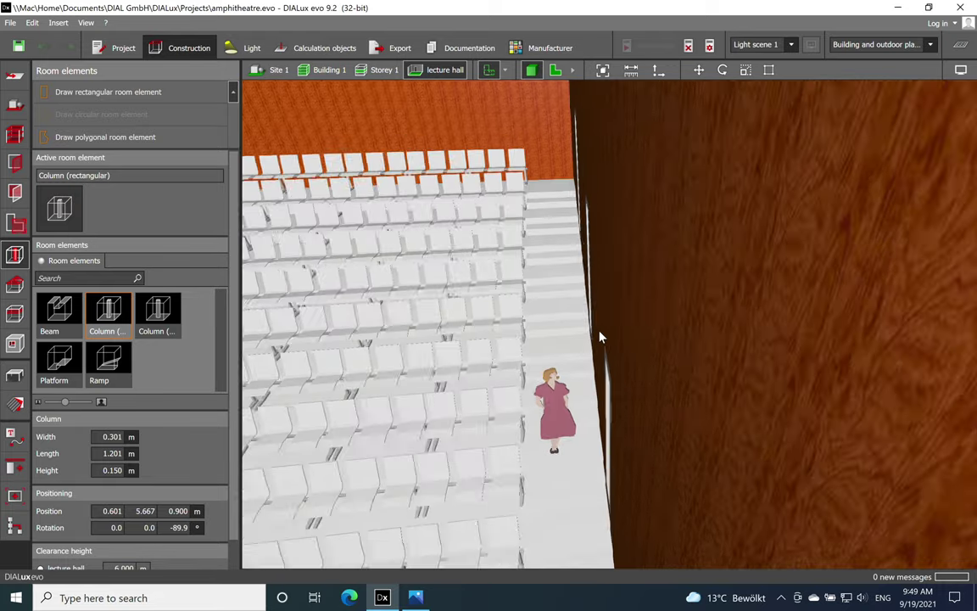
scroll(598, 450, down, 3)
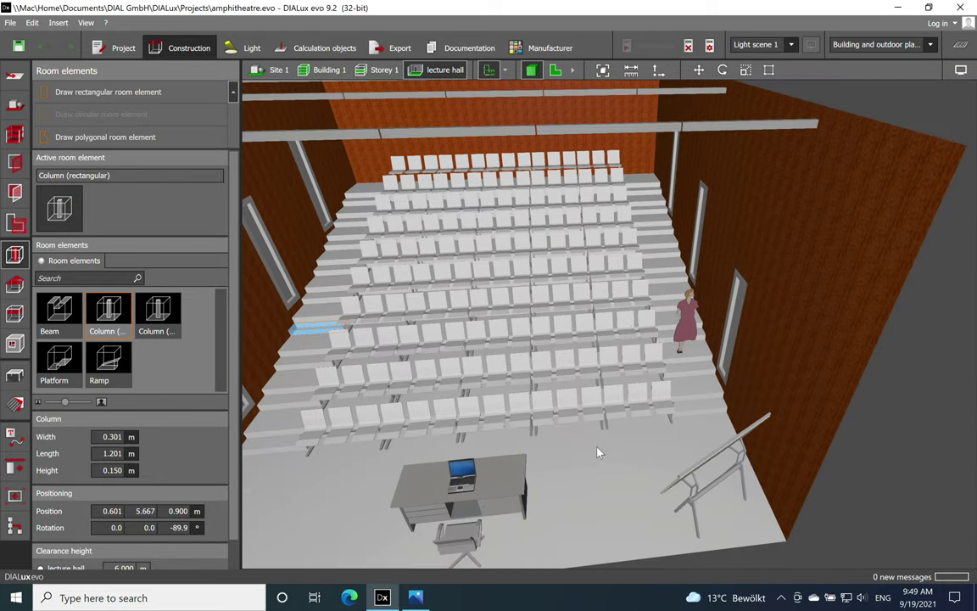
click(593, 385)
scroll(514, 422, up, 3)
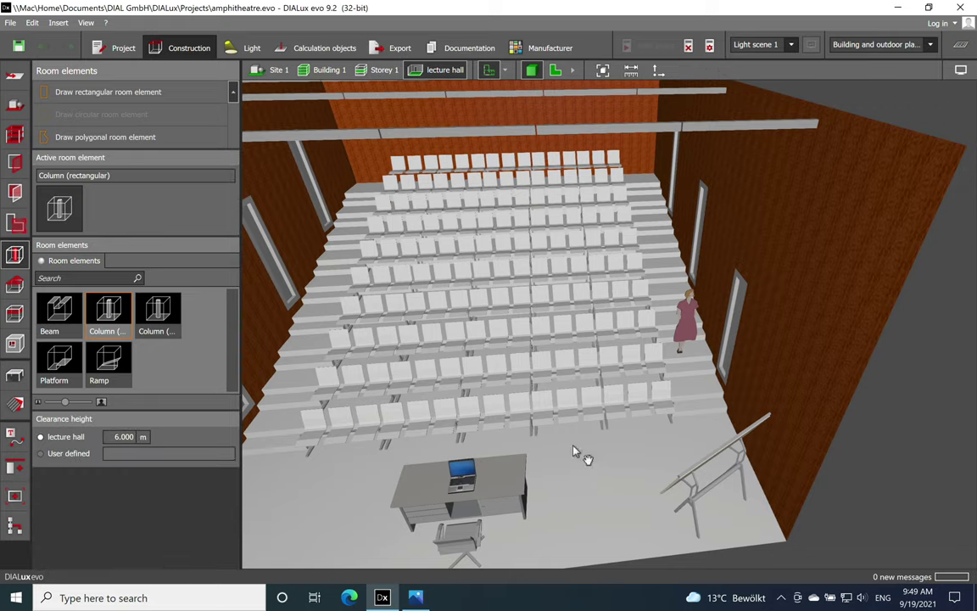
scroll(573, 449, up, 5)
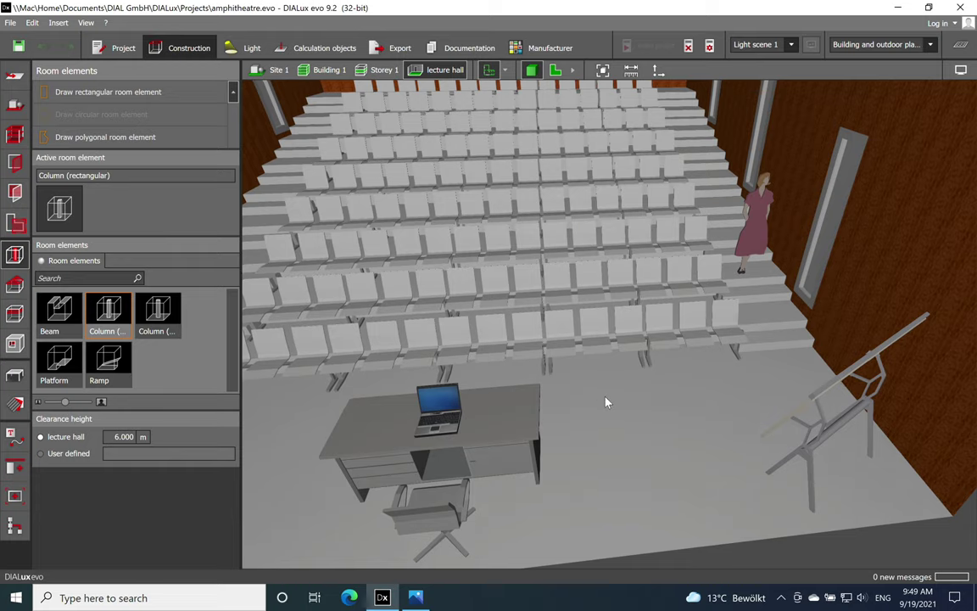
scroll(606, 402, up, 3)
click(678, 333)
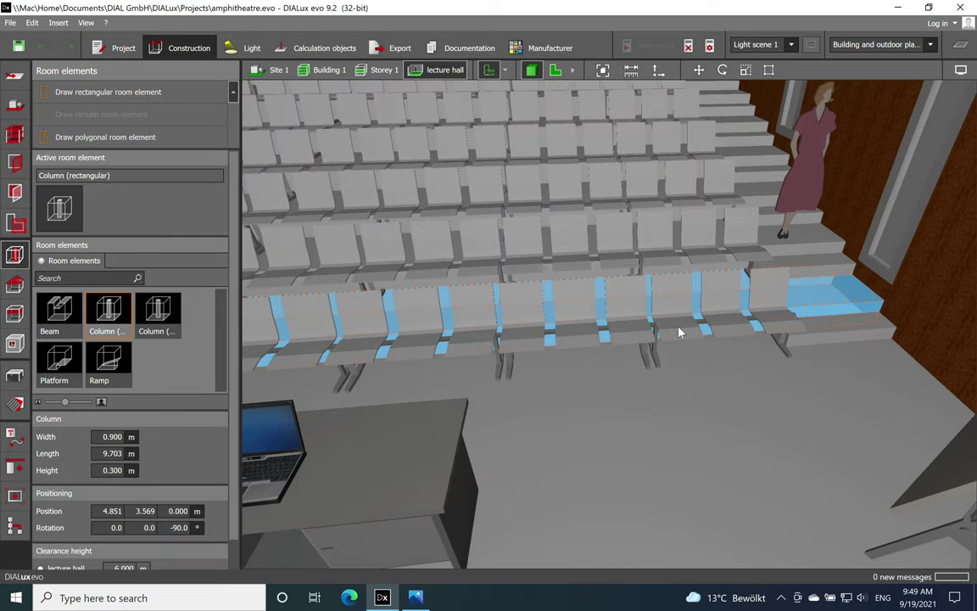
click(677, 345)
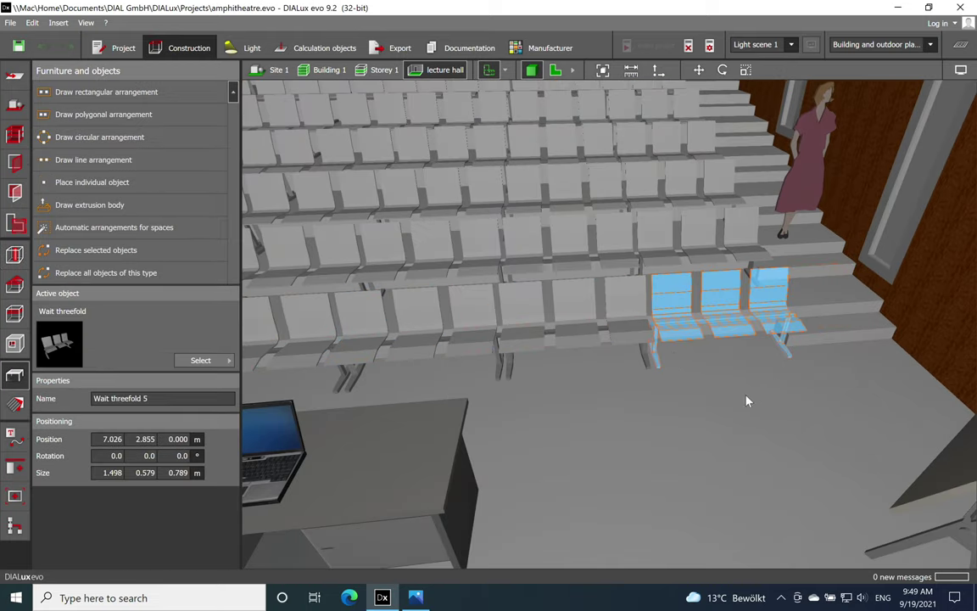
Find Wait threefold in the DIALux object catalog, close it, and select bench Wait threefold 4.
click(202, 362)
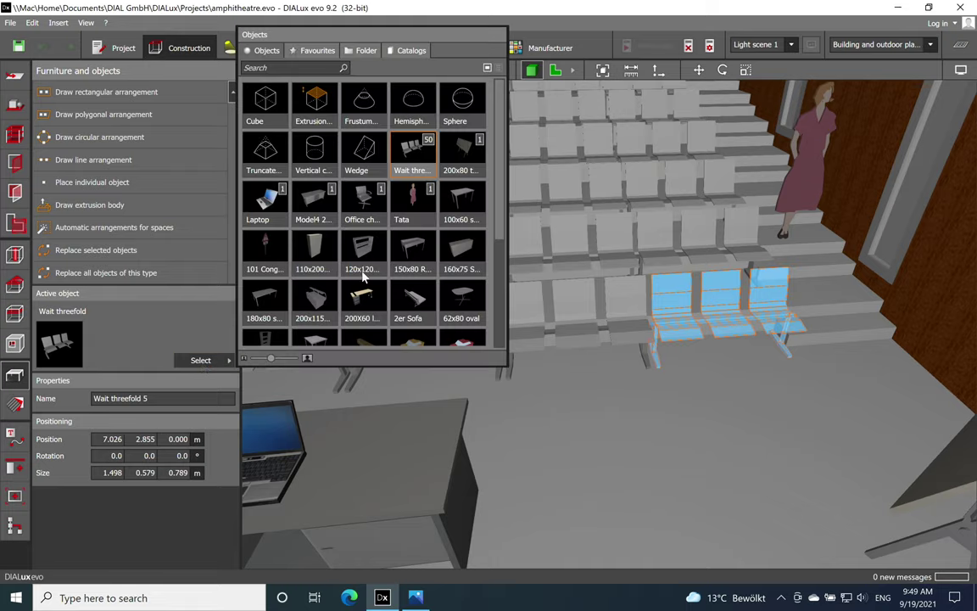
click(406, 51)
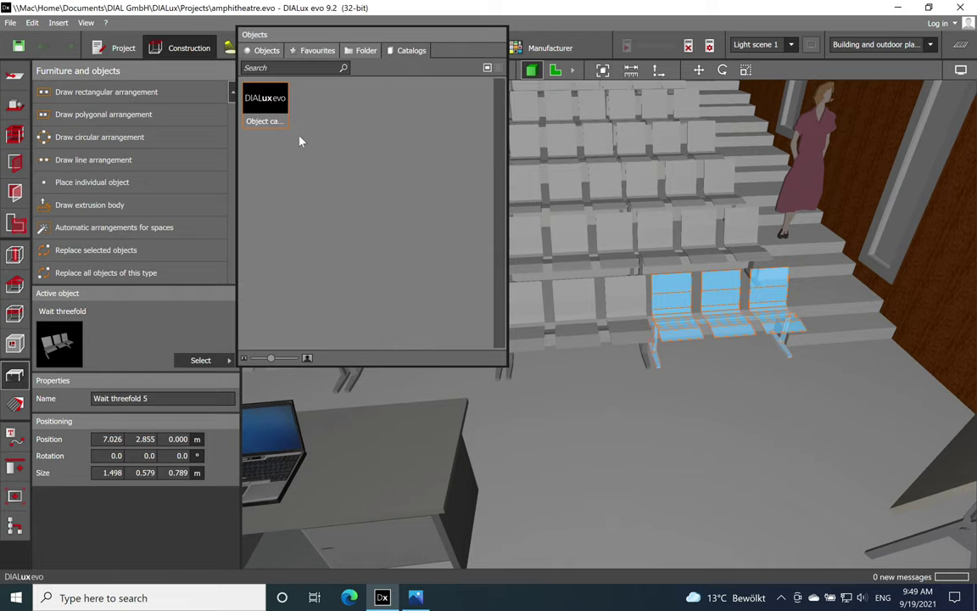
double_click(266, 102)
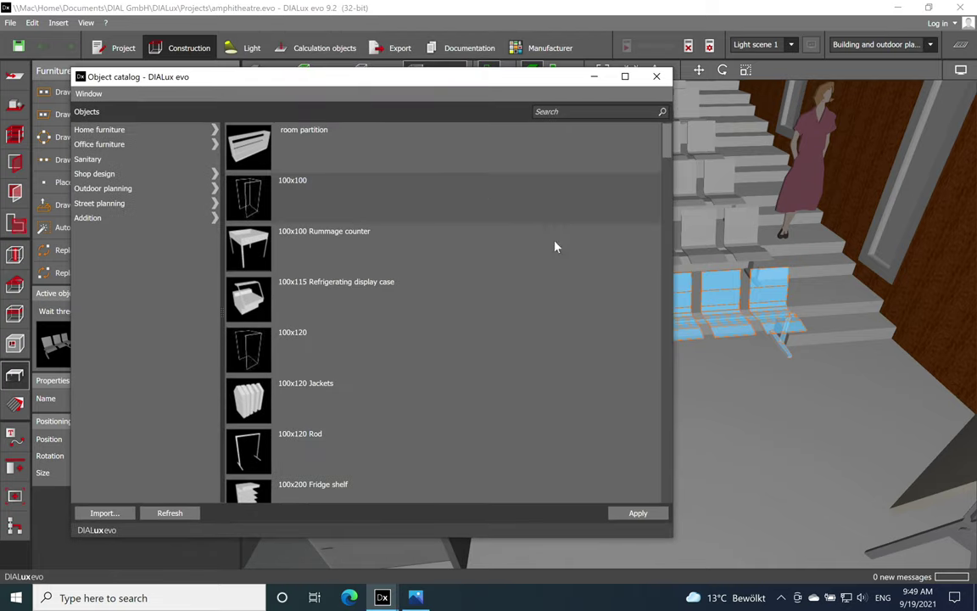
drag(667, 154, 658, 437)
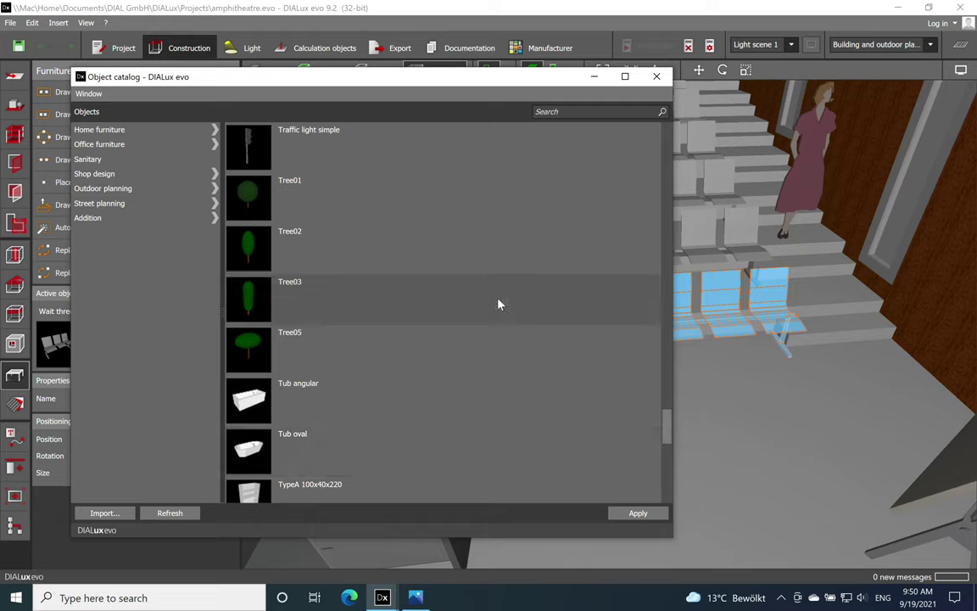
scroll(497, 303, down, 5)
scroll(499, 301, down, 15)
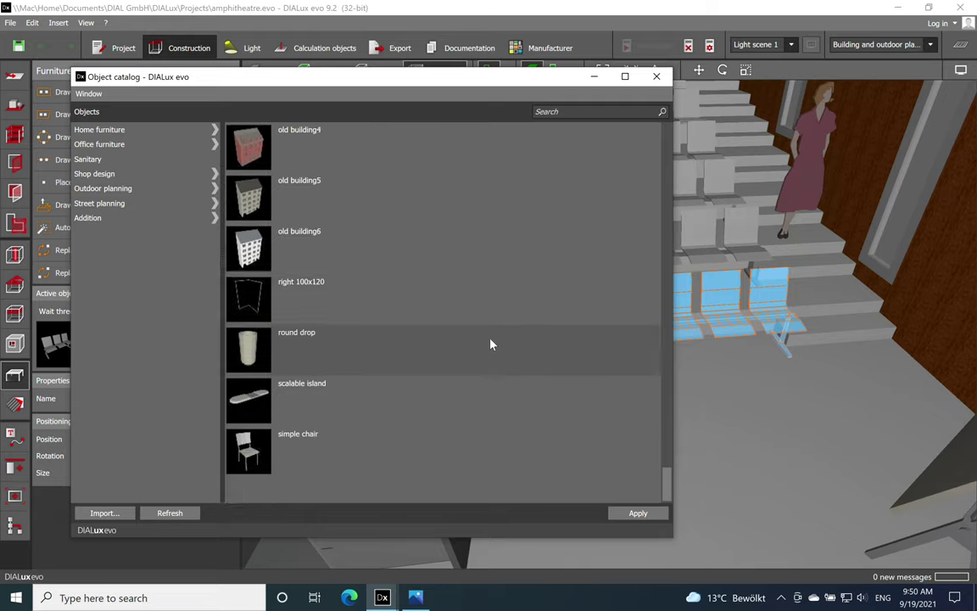
scroll(490, 341, up, 7)
scroll(489, 339, up, 10)
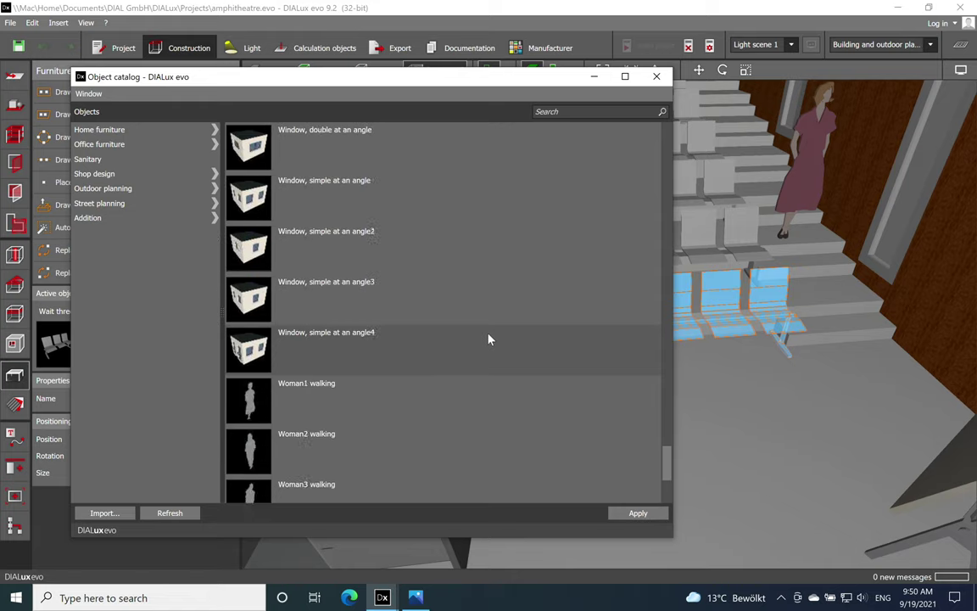
scroll(488, 339, up, 5)
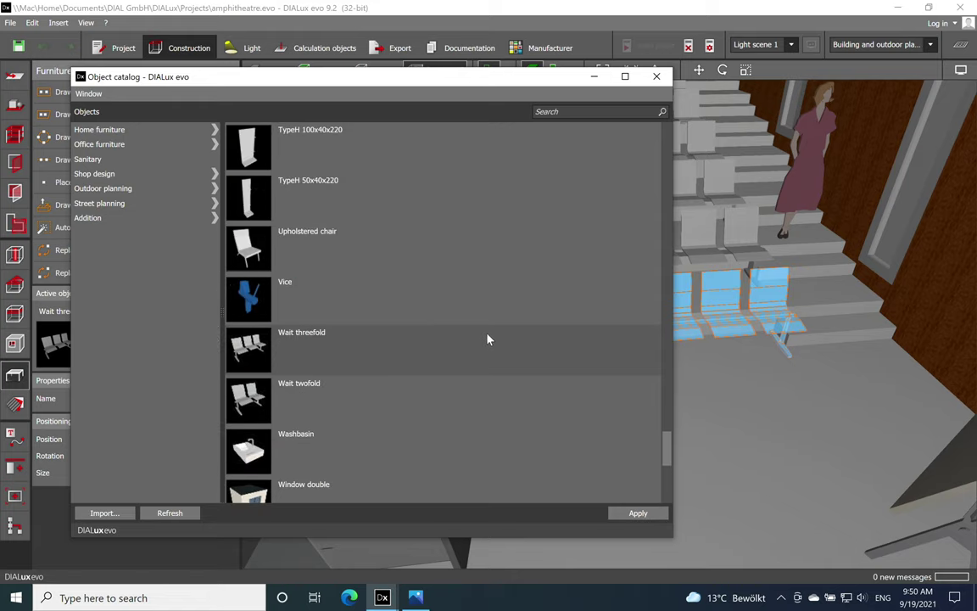
scroll(466, 338, down, 2)
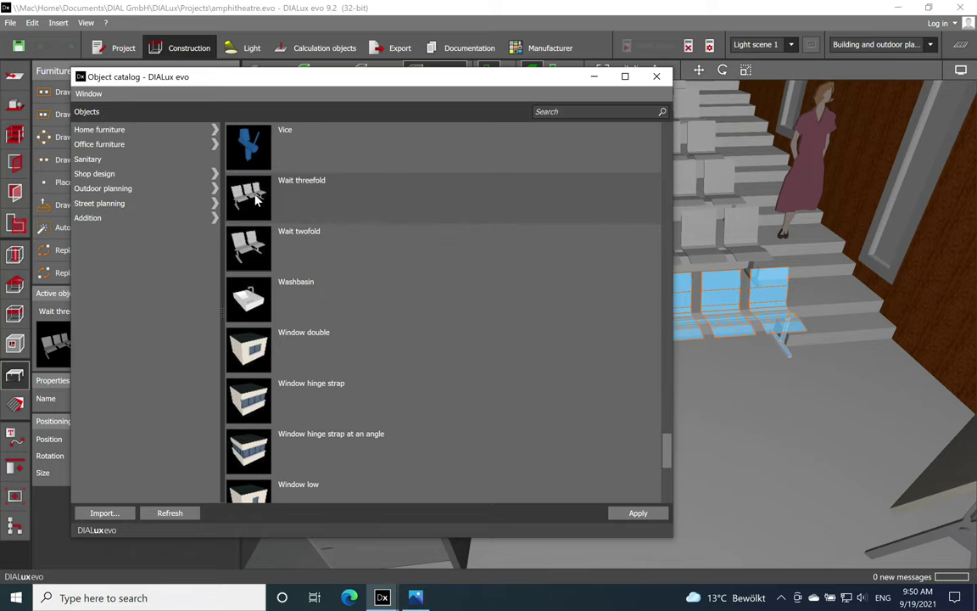
click(397, 190)
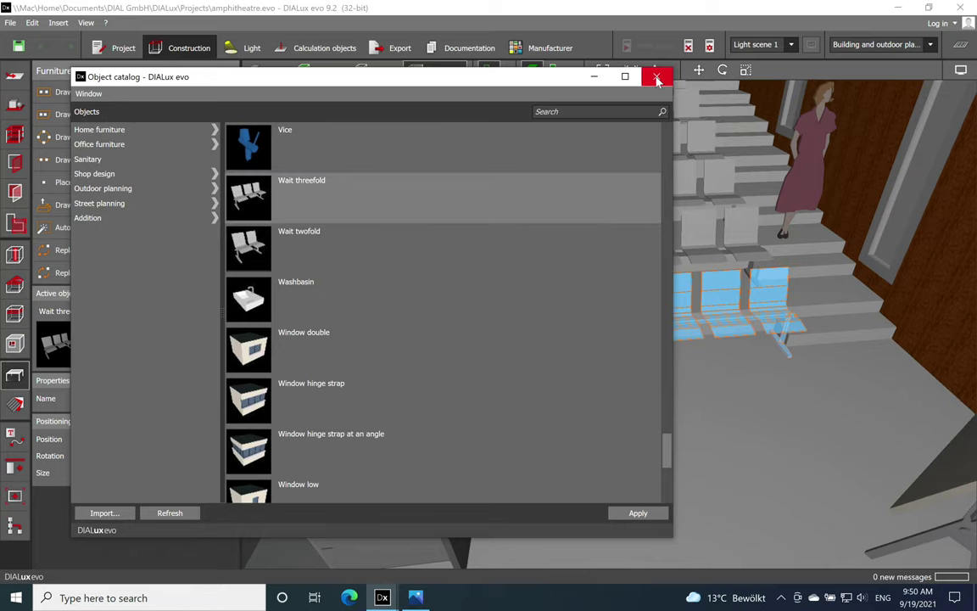
click(658, 77)
click(627, 334)
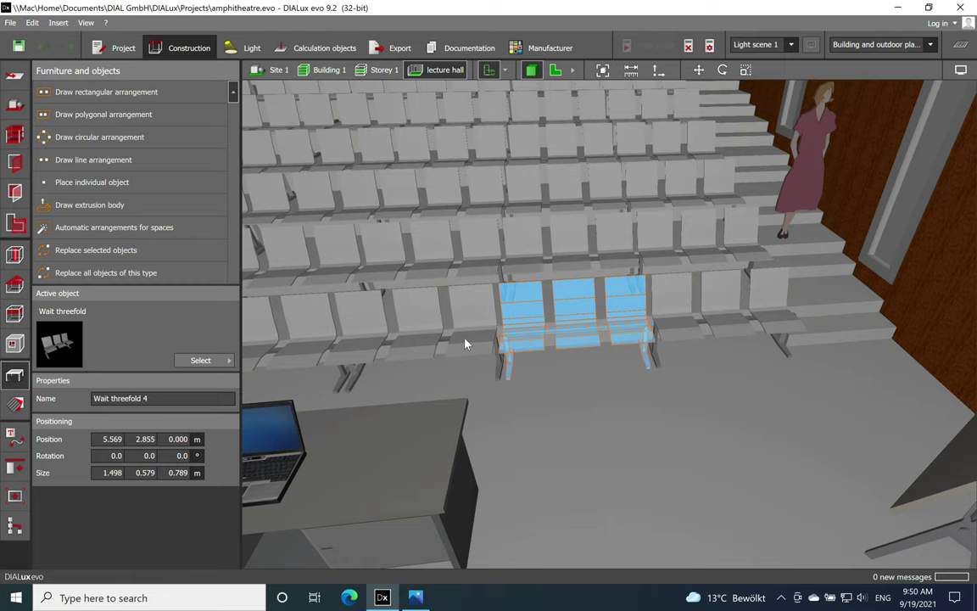
click(428, 335)
scroll(628, 315, down, 5)
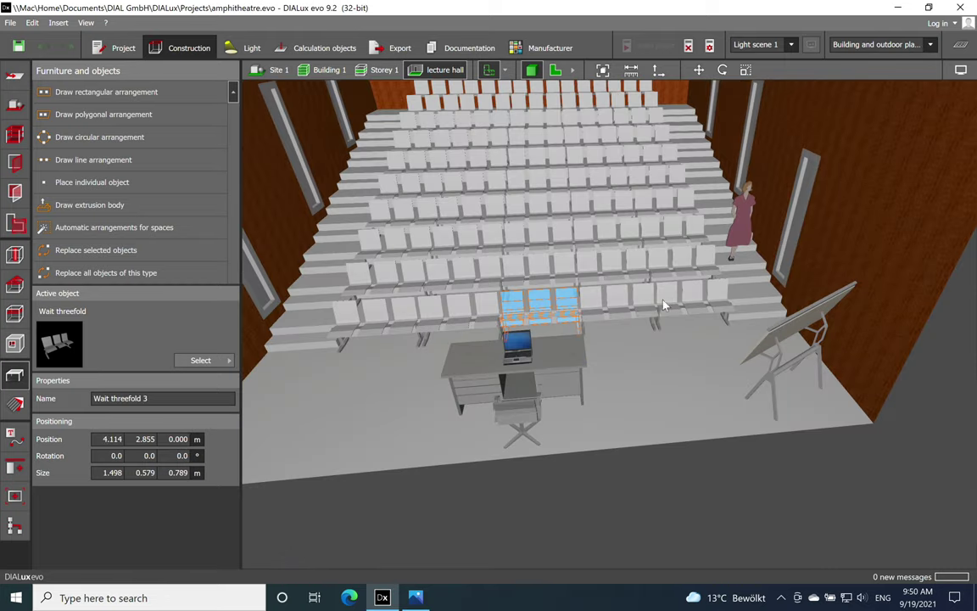
right_drag(664, 305, 545, 232)
right_drag(602, 329, 672, 273)
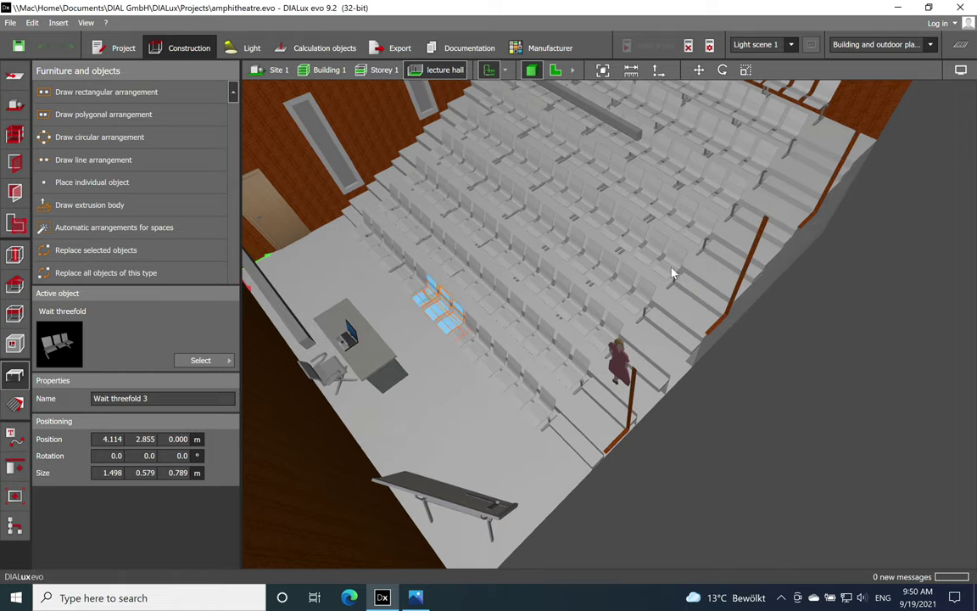
click(463, 426)
right_drag(465, 402, 566, 342)
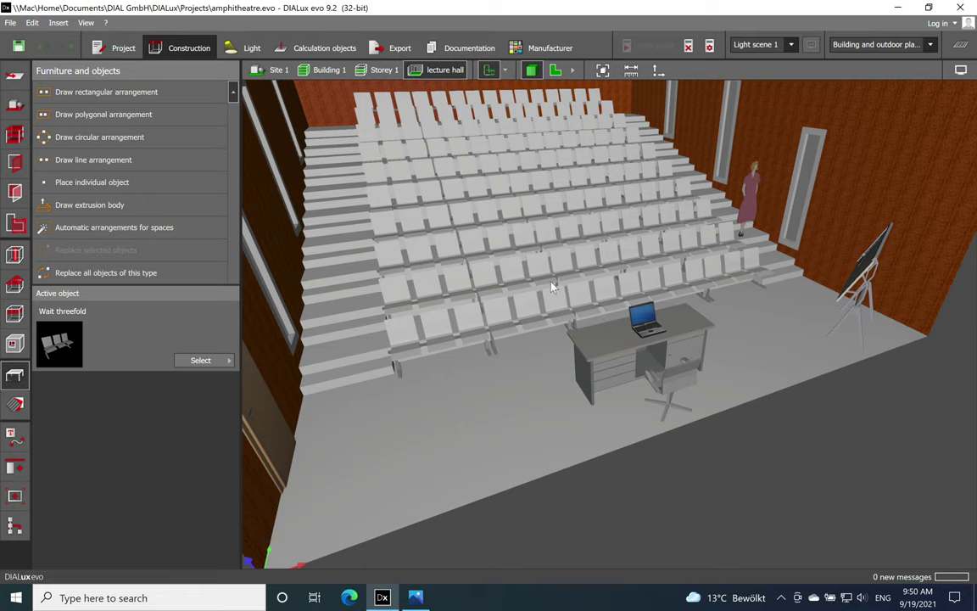
click(595, 356)
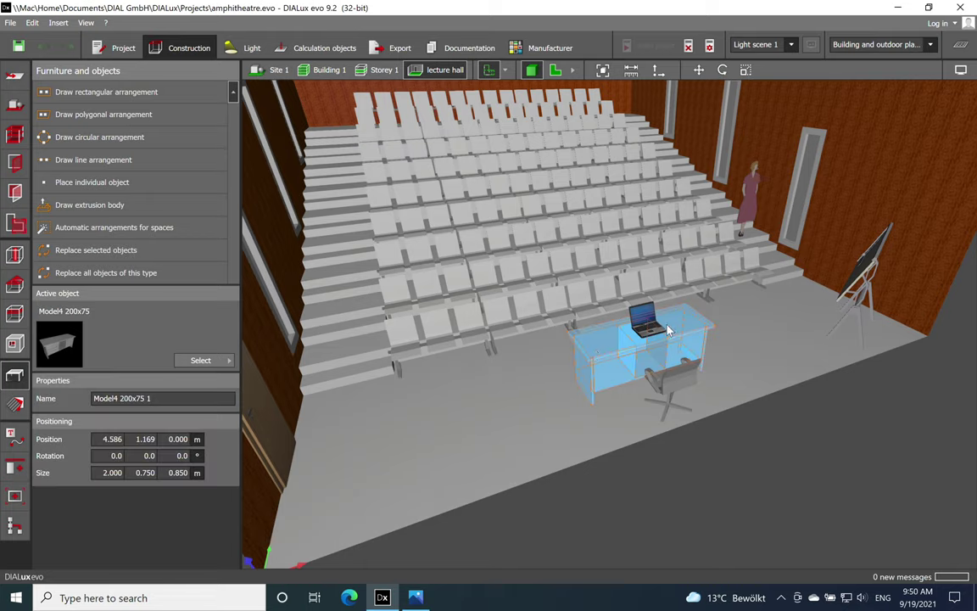
click(685, 383)
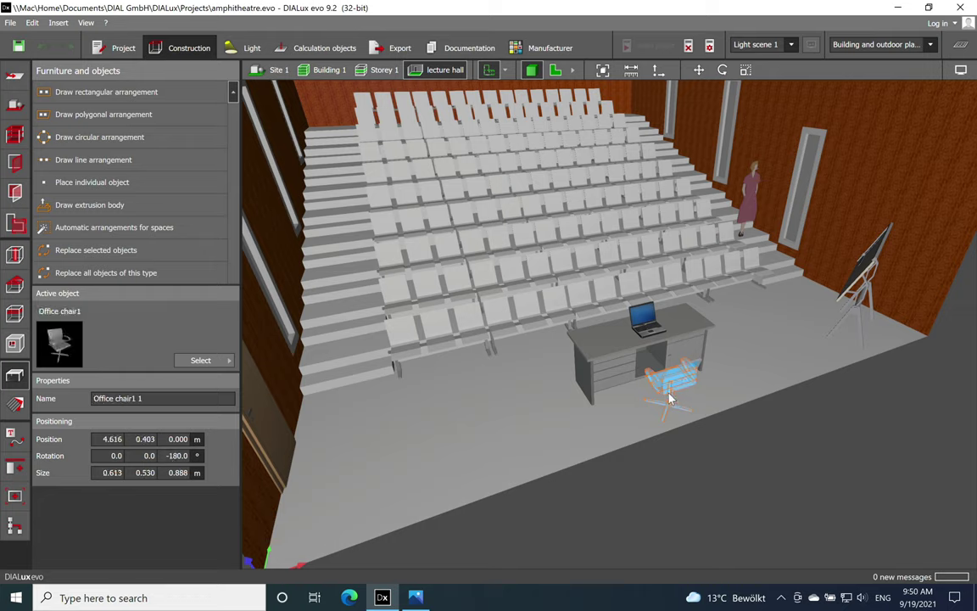
click(643, 321)
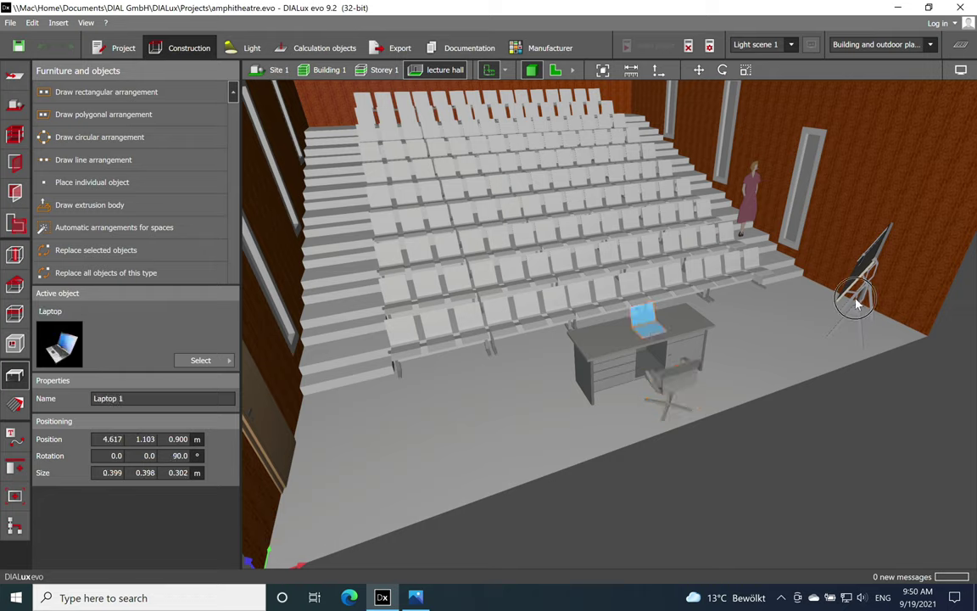
click(857, 303)
click(204, 361)
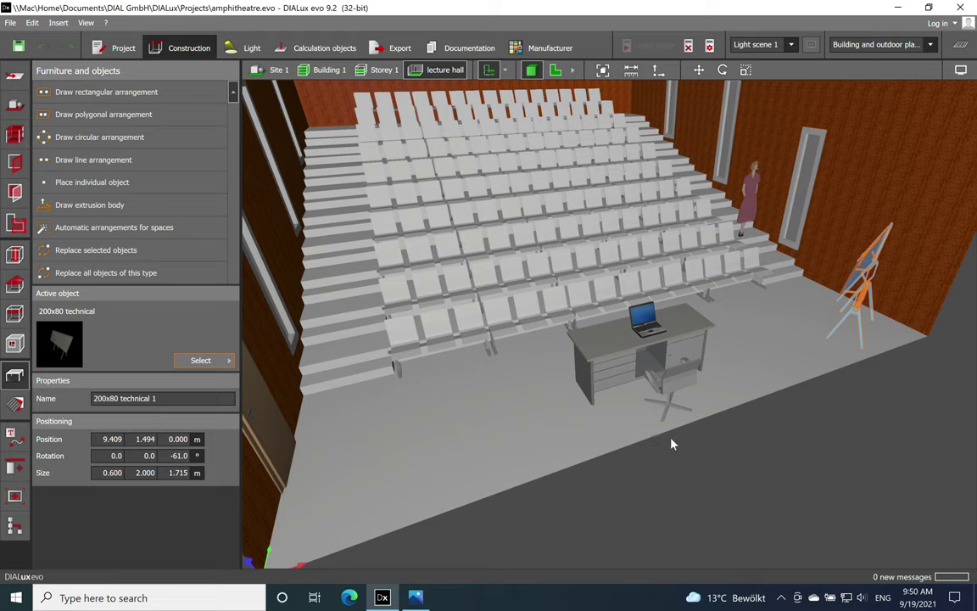
middle_drag(696, 409, 617, 465)
click(614, 469)
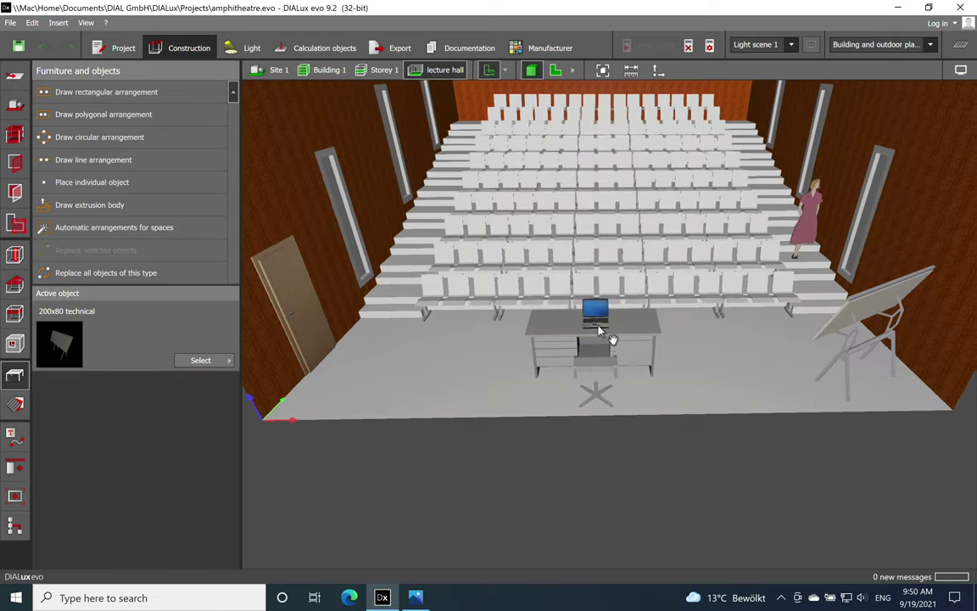
scroll(599, 329, down, 5)
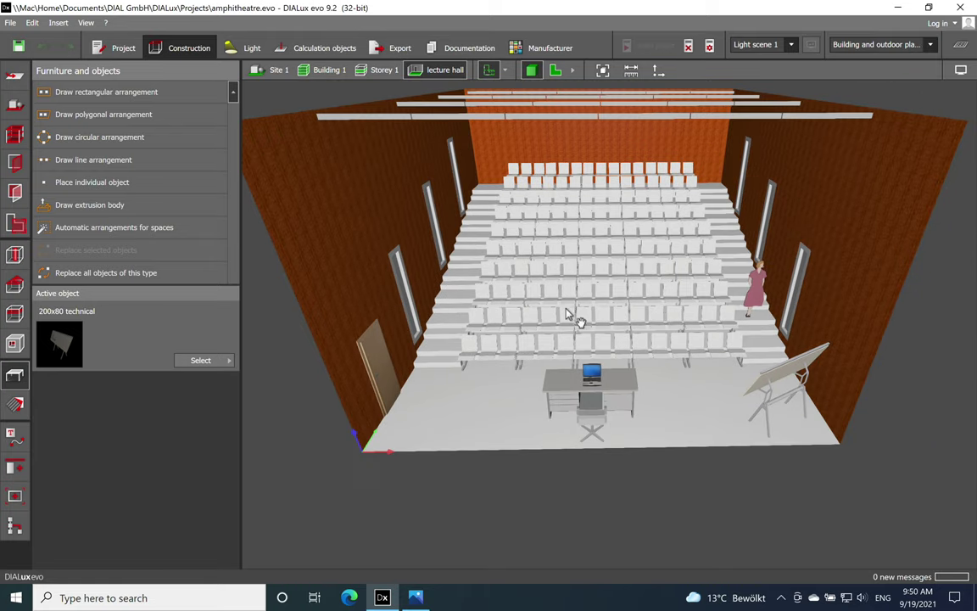
scroll(566, 314, up, 3)
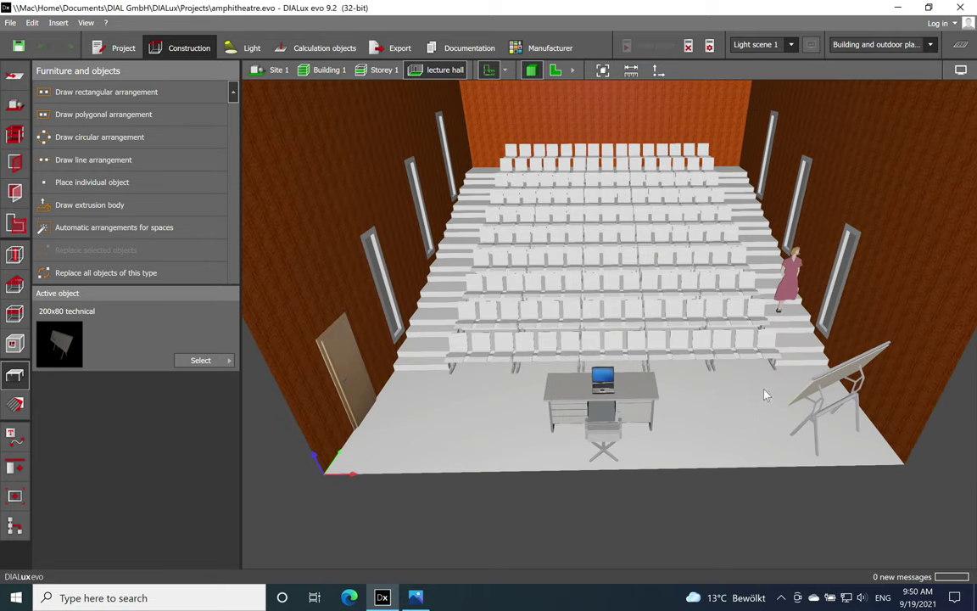
scroll(422, 396, up, 2)
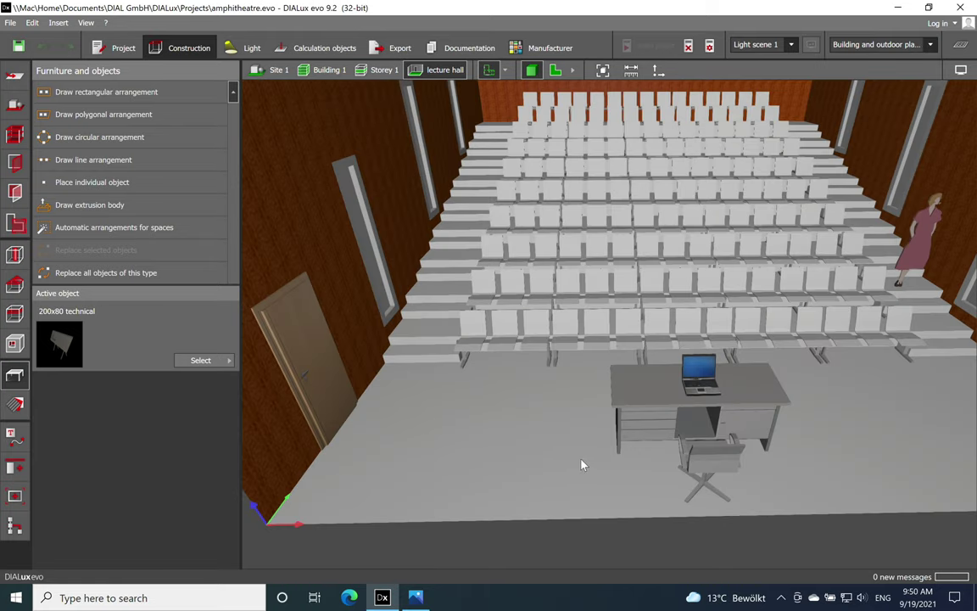
mouse_move(567, 202)
mouse_down()
mouse_move(572, 305)
mouse_move(562, 305)
mouse_move(641, 107)
mouse_up()
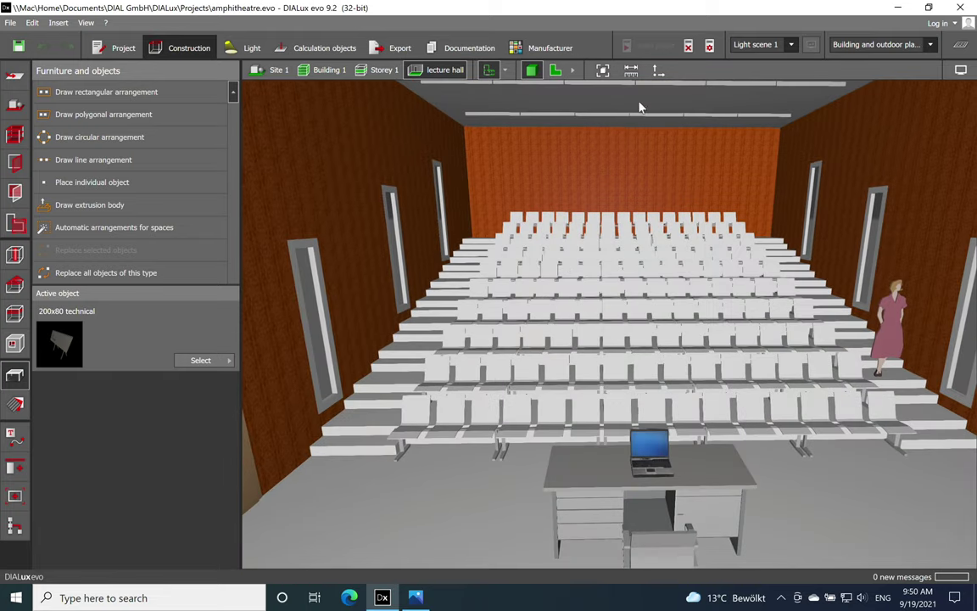
scroll(639, 137, down, 2)
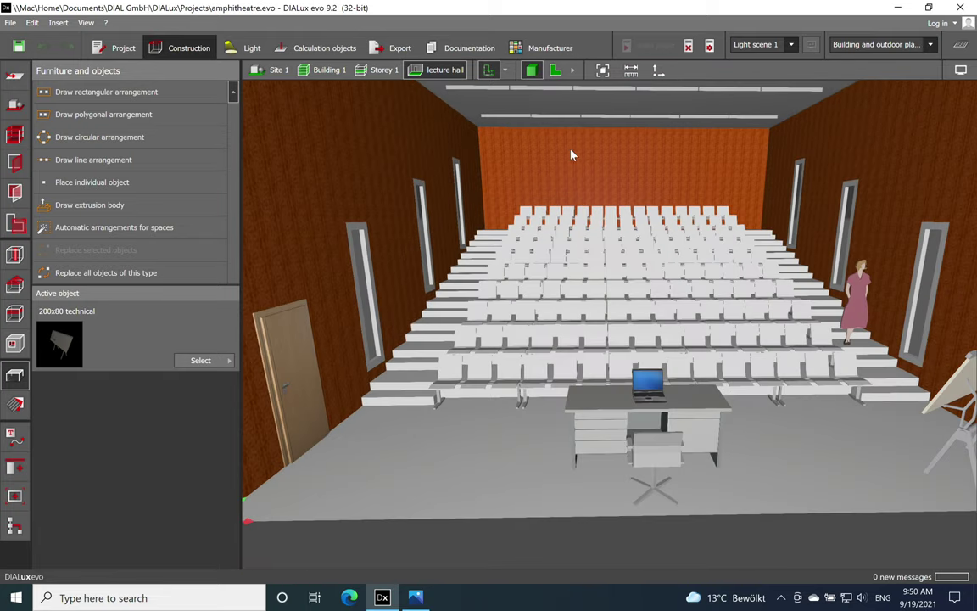
scroll(639, 168, down, 1)
drag(566, 185, 475, 255)
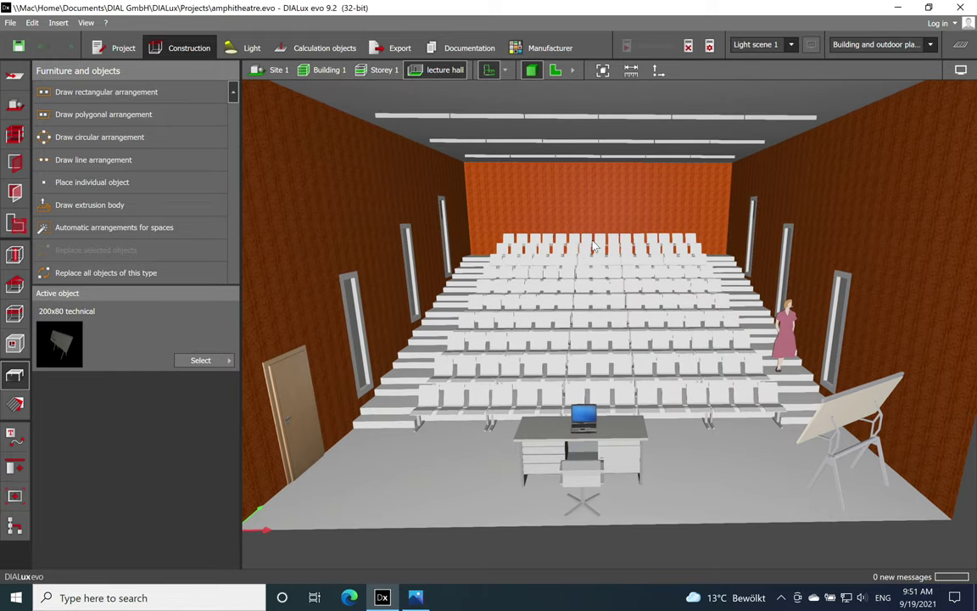
Open Material catalog - DIALux evo from the Materials tools, filtered to Indoor materials.
click(15, 402)
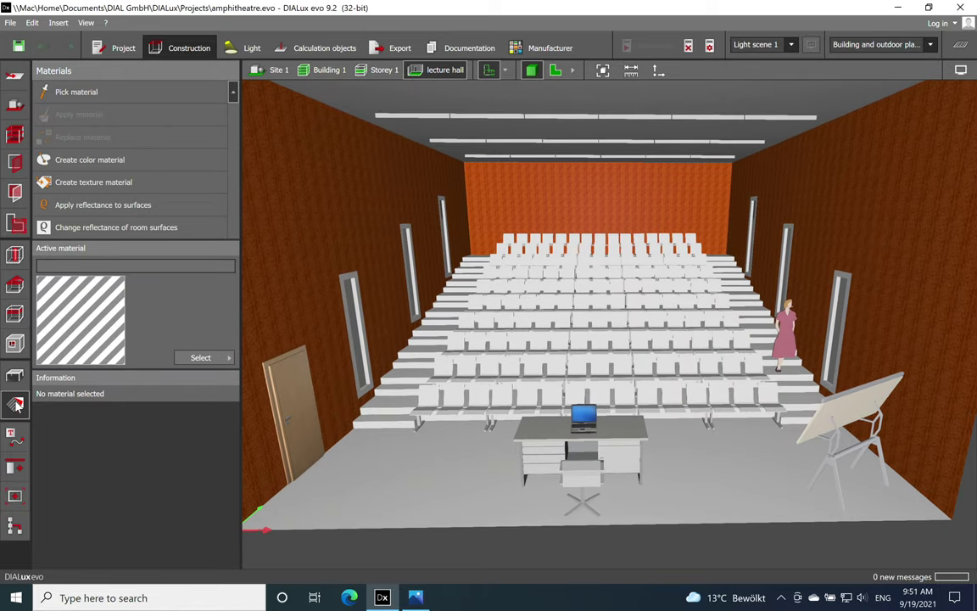
click(188, 359)
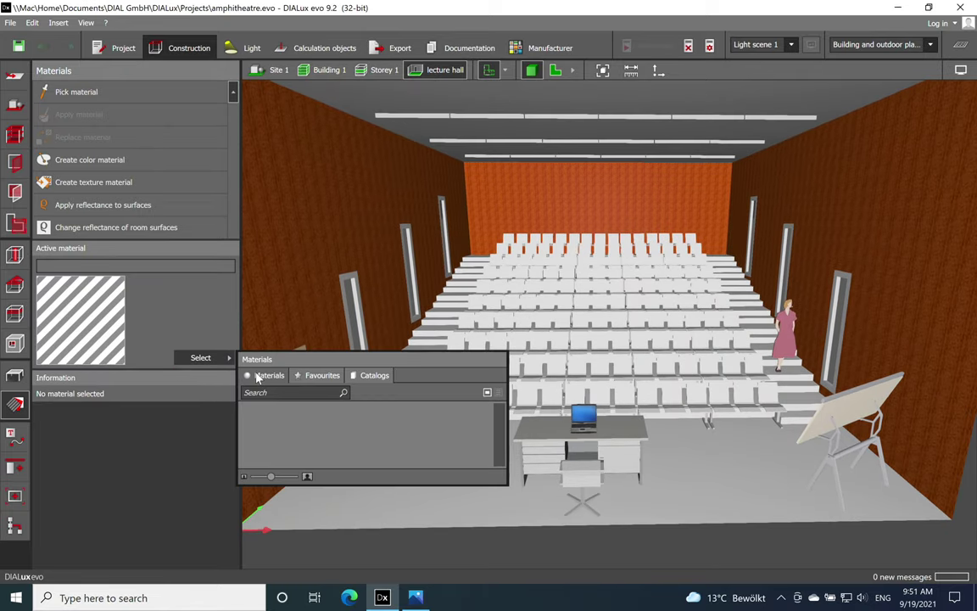
click(358, 379)
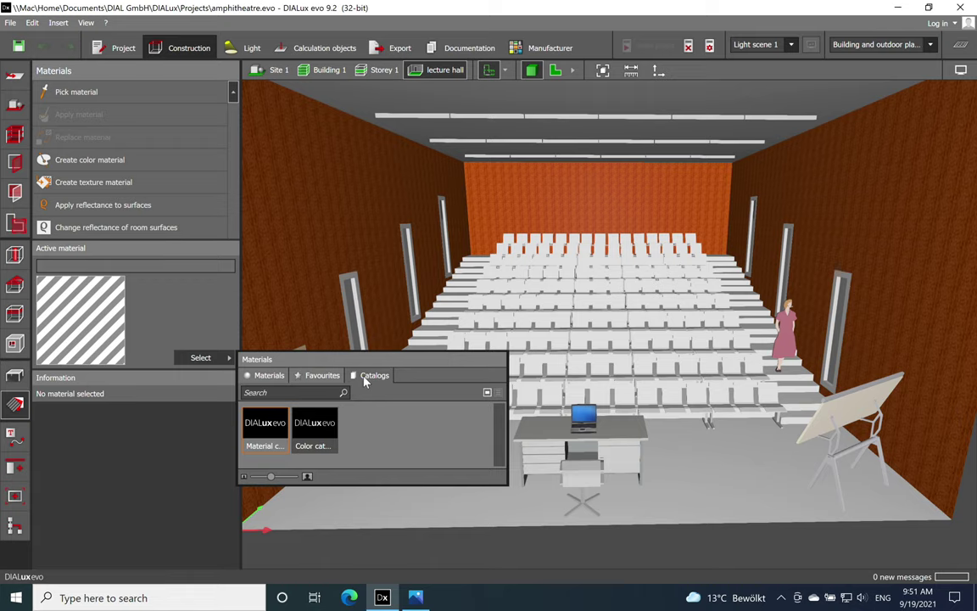
click(265, 437)
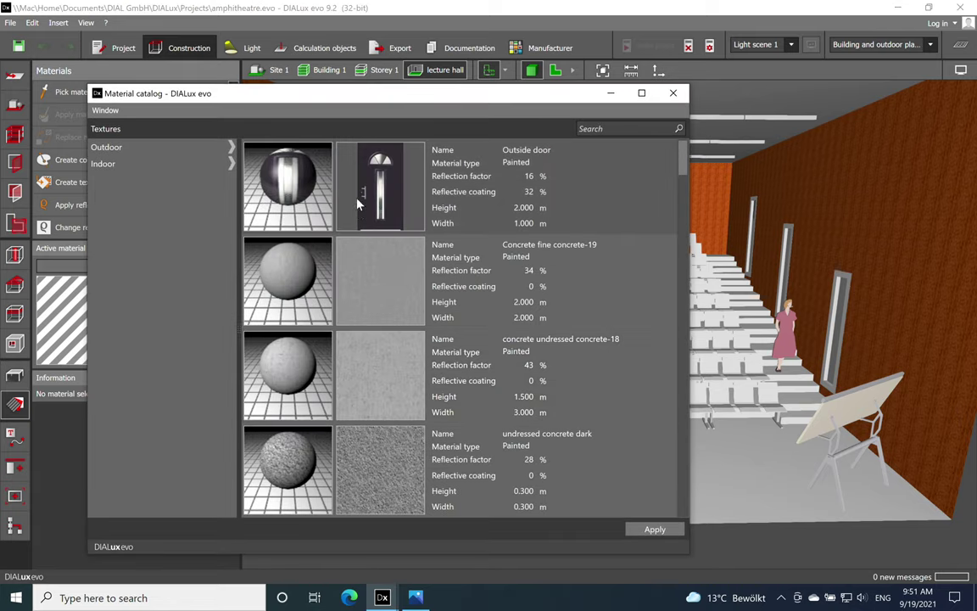
click(106, 164)
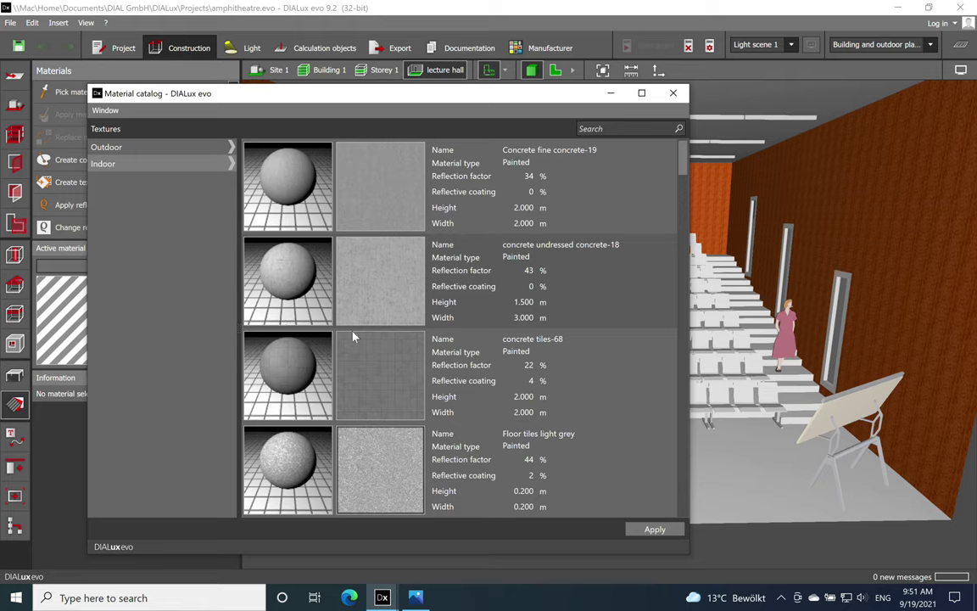
Browse down to the wood finishes, then pick up the floor's DefaultFloorMaterial (84% reflectance).
scroll(510, 279, down, 5)
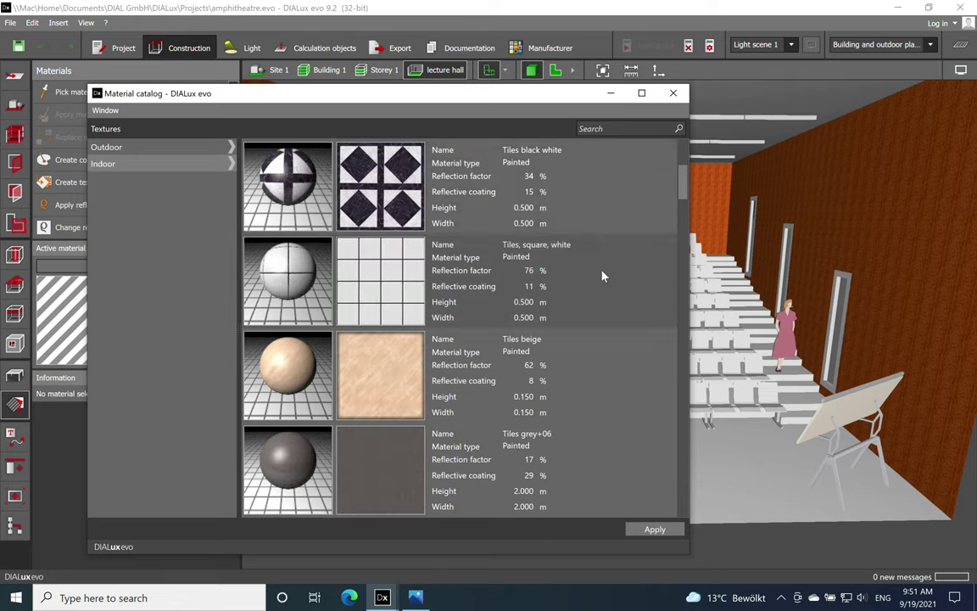
scroll(598, 279, down, 5)
scroll(602, 279, down, 6)
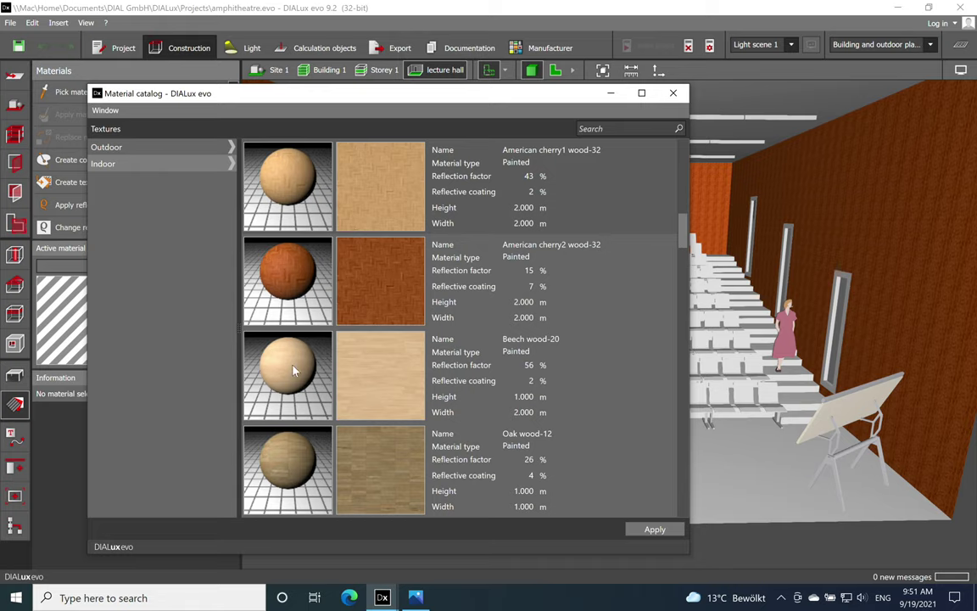
scroll(470, 256, down, 3)
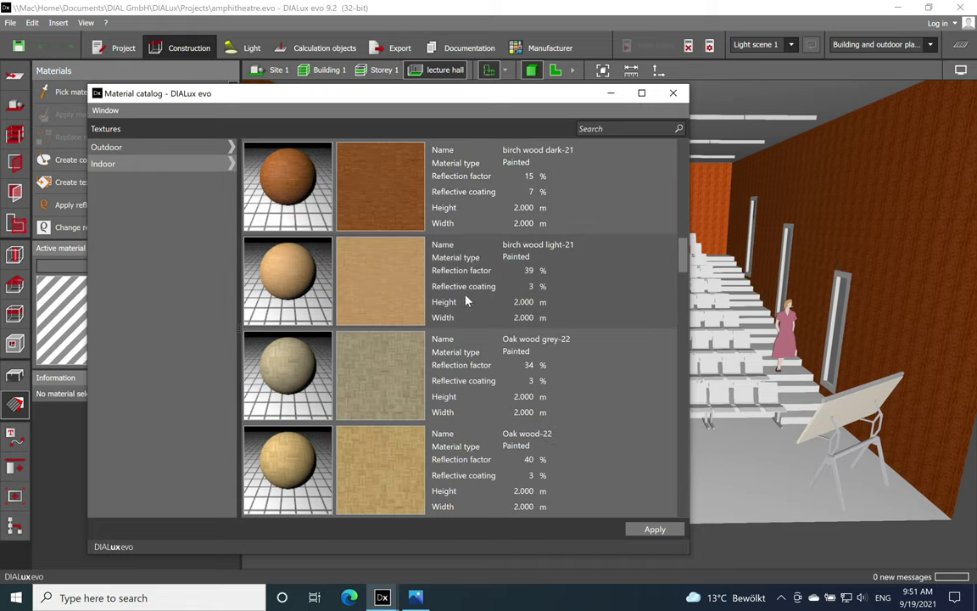
scroll(465, 301, up, 9)
scroll(464, 301, down, 10)
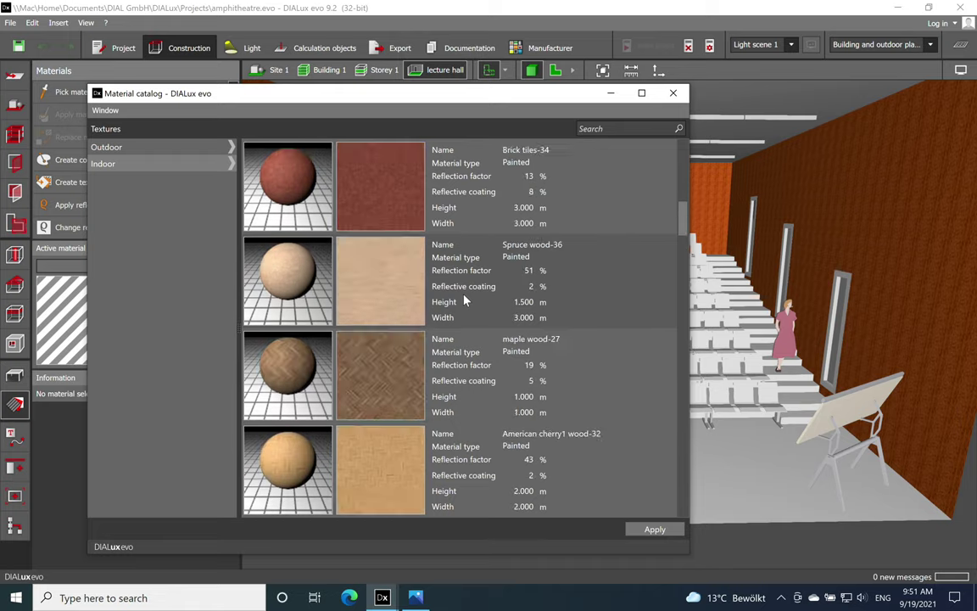
scroll(461, 301, down, 12)
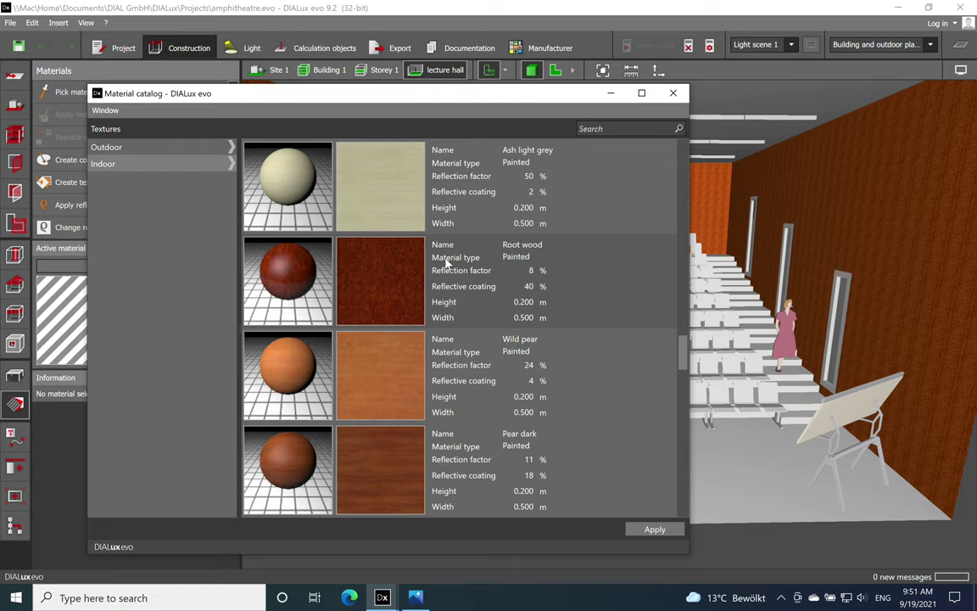
scroll(468, 286, down, 6)
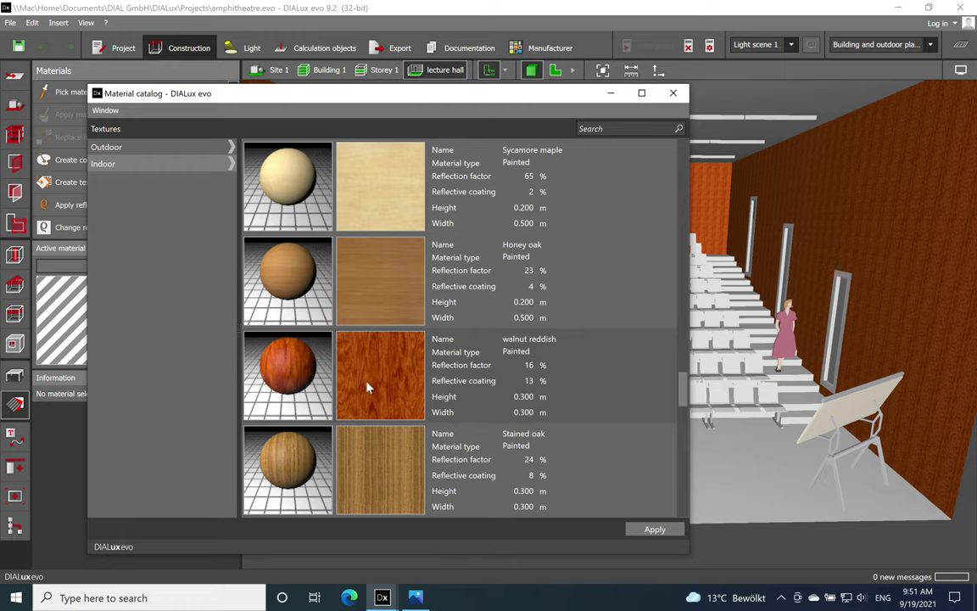
click(761, 484)
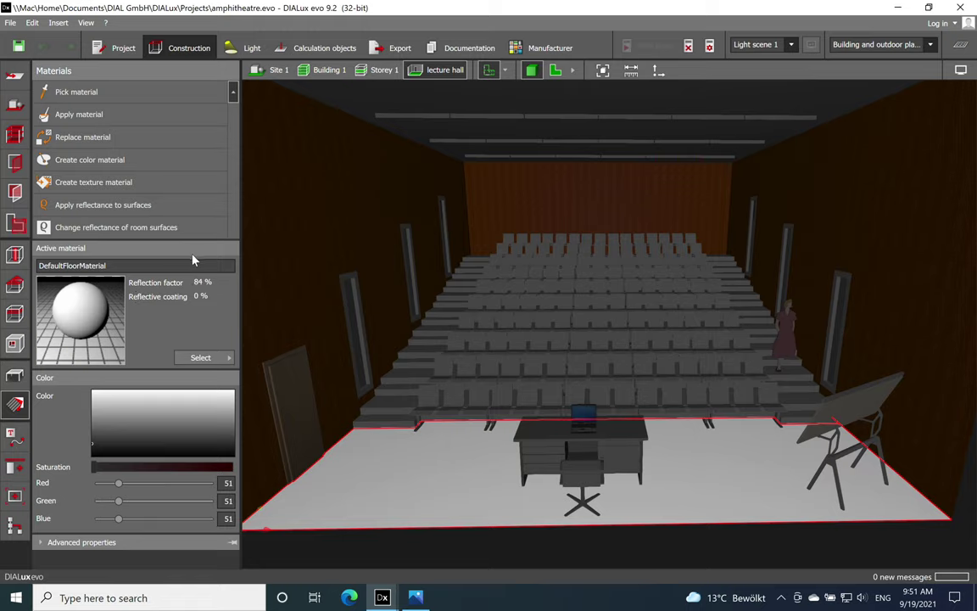
Zoom and orbit the 3D view to show the wood-textured left wall and door.
scroll(421, 370, down, 5)
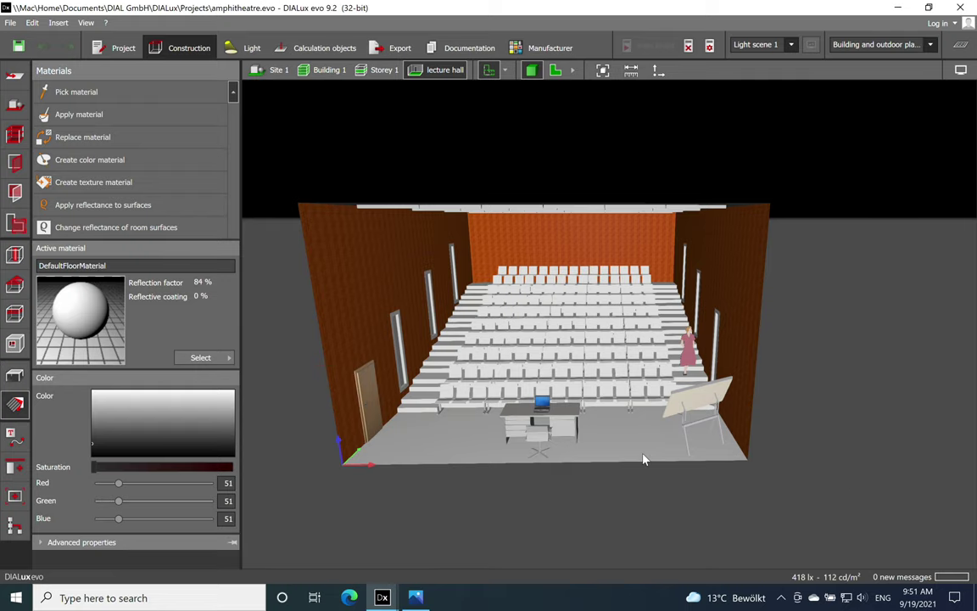
scroll(523, 380, up, 3)
right_drag(524, 380, 536, 323)
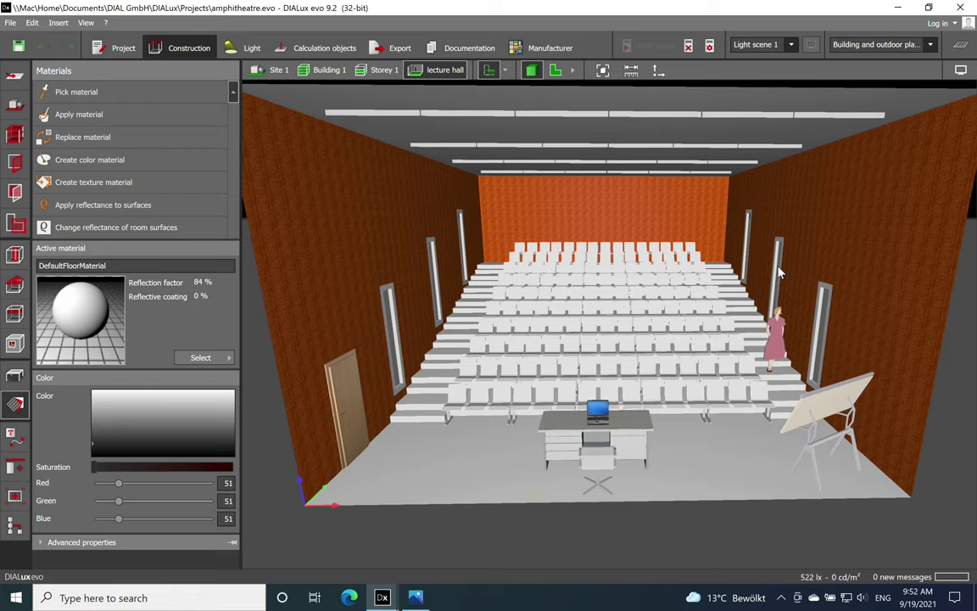
Frame the upper seat rows in the top-down floor plan, then bring up the luminaire tools.
drag(628, 327, 685, 382)
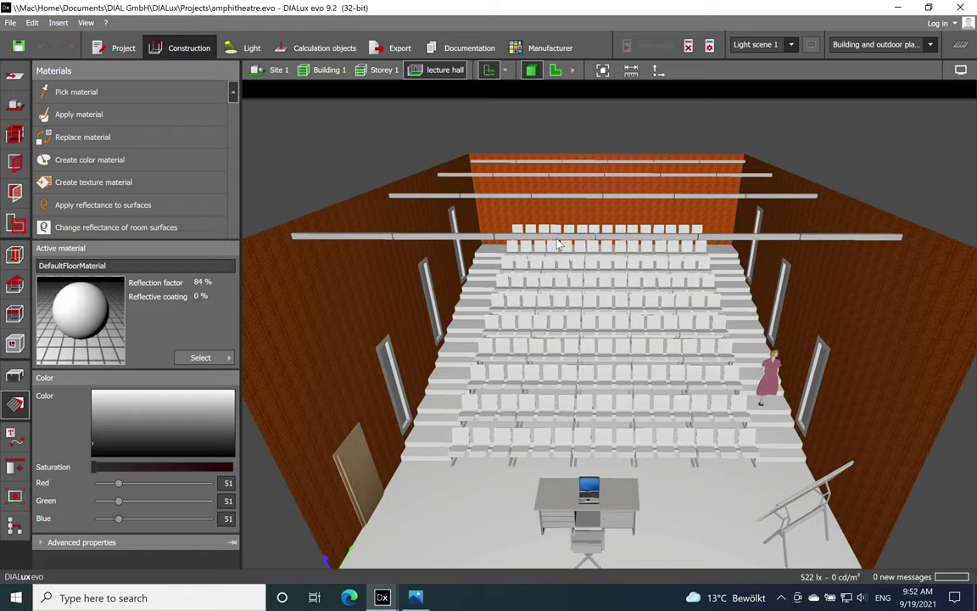
click(556, 70)
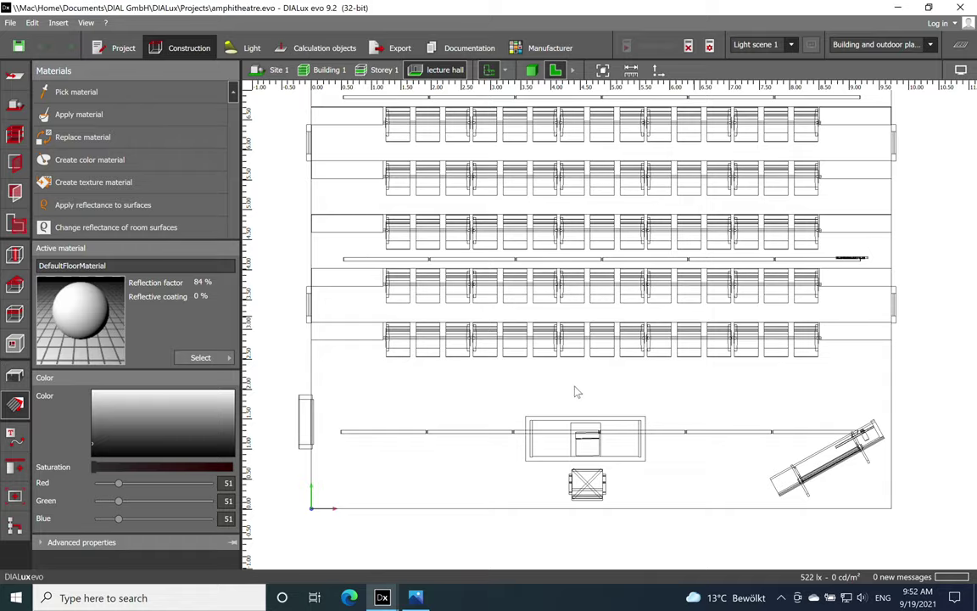
scroll(654, 399, down, 2)
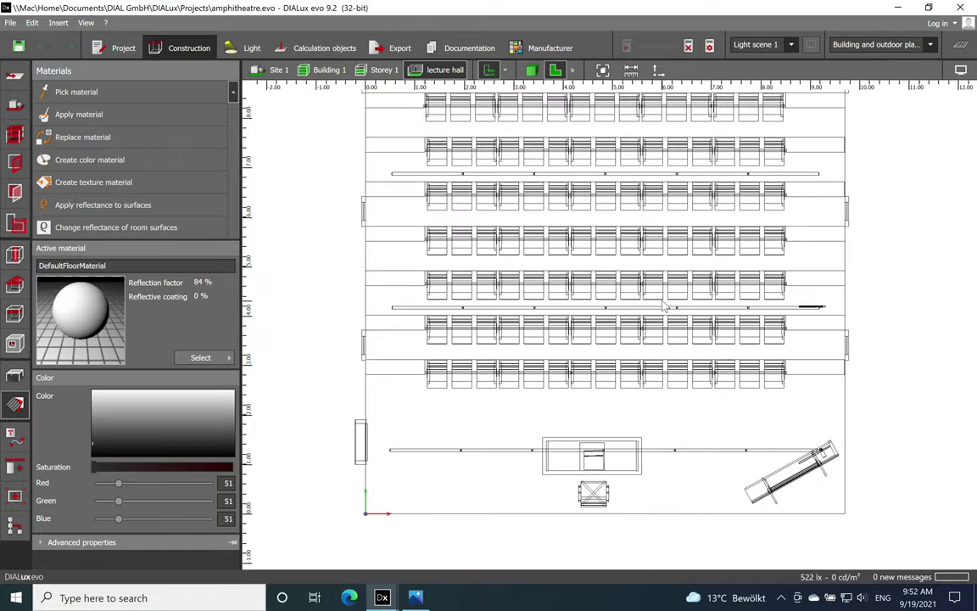
scroll(659, 397, down, 2)
scroll(615, 371, up, 3)
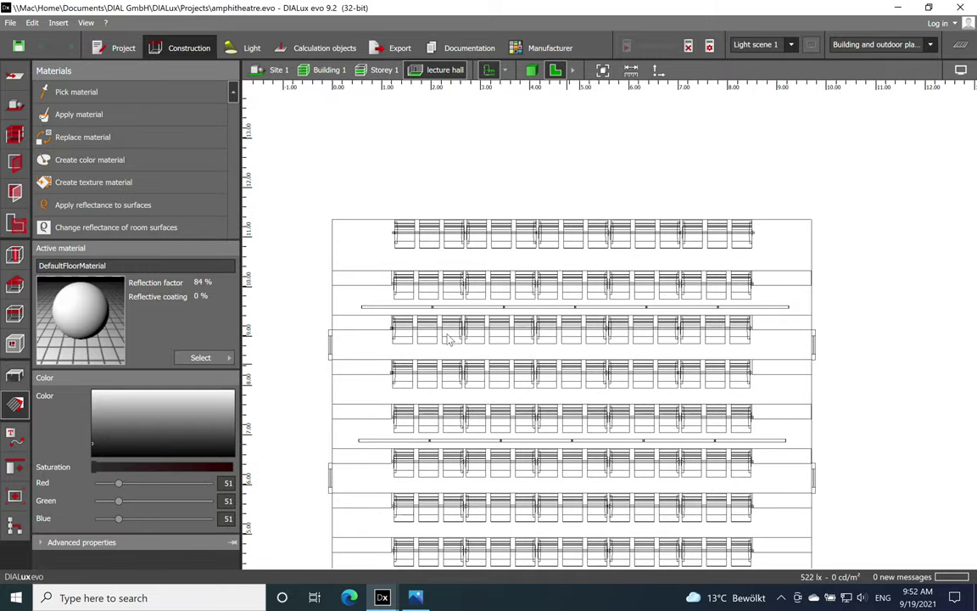
scroll(638, 374, down, 1)
right_drag(638, 373, 629, 247)
scroll(513, 245, up, 2)
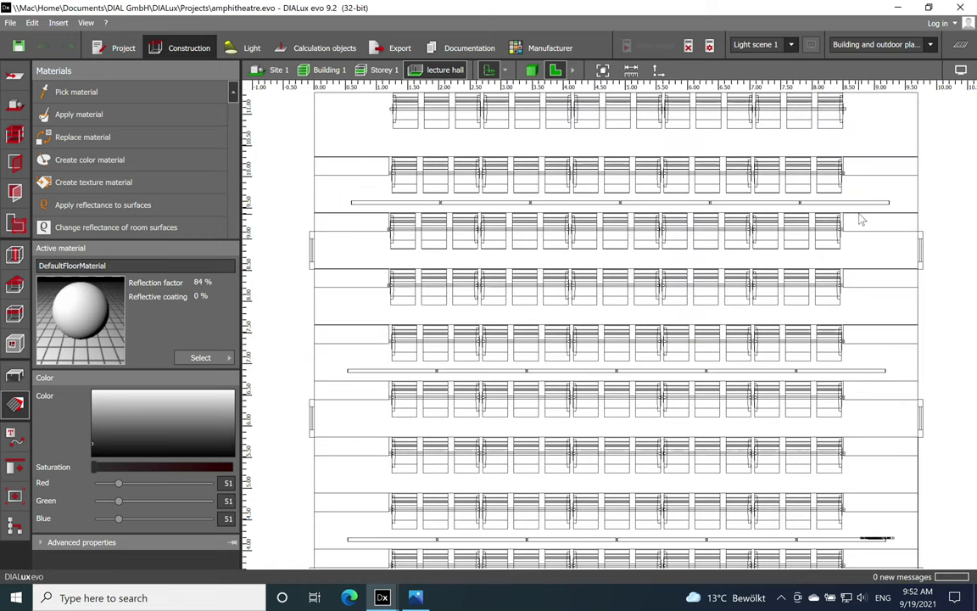
scroll(547, 299, down, 2)
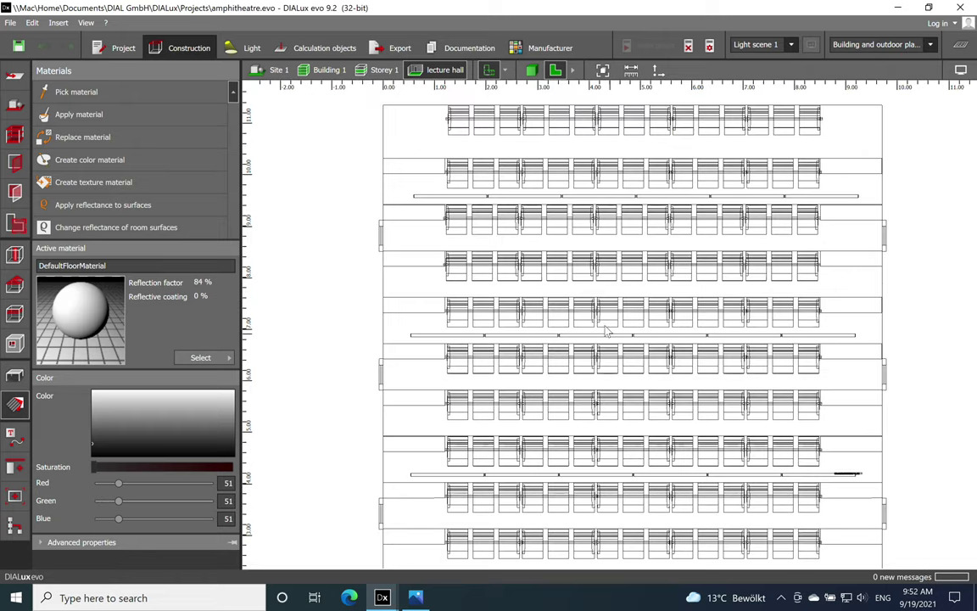
middle_drag(585, 304, 572, 290)
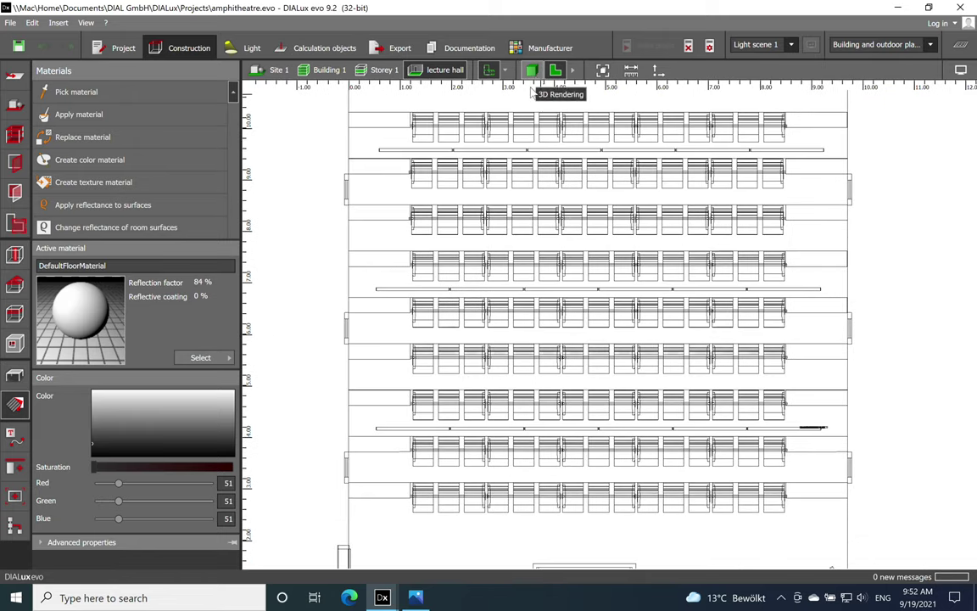
click(235, 48)
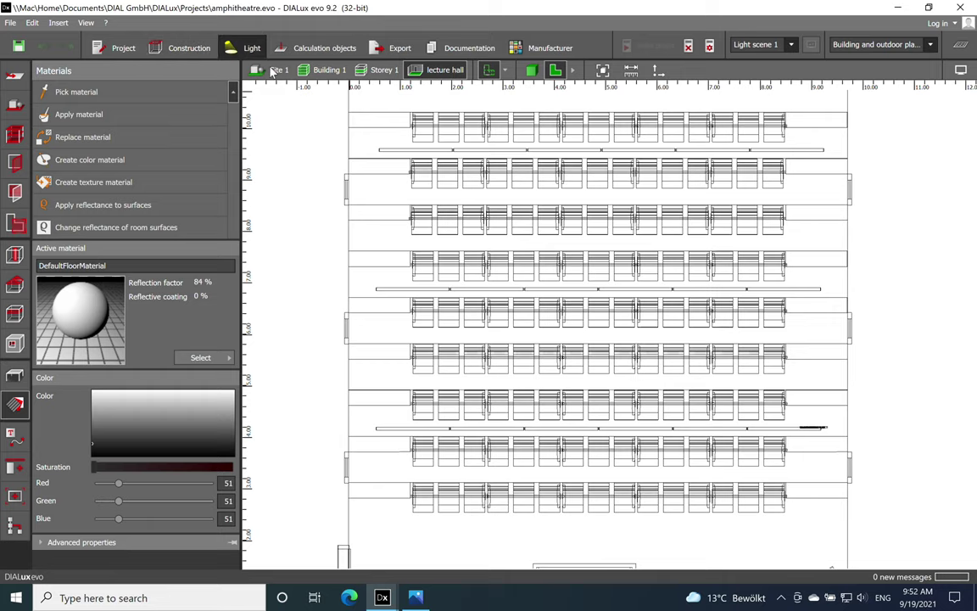
Select the lecture hall space, check its workplane name, and open its utilisation profile.
click(14, 222)
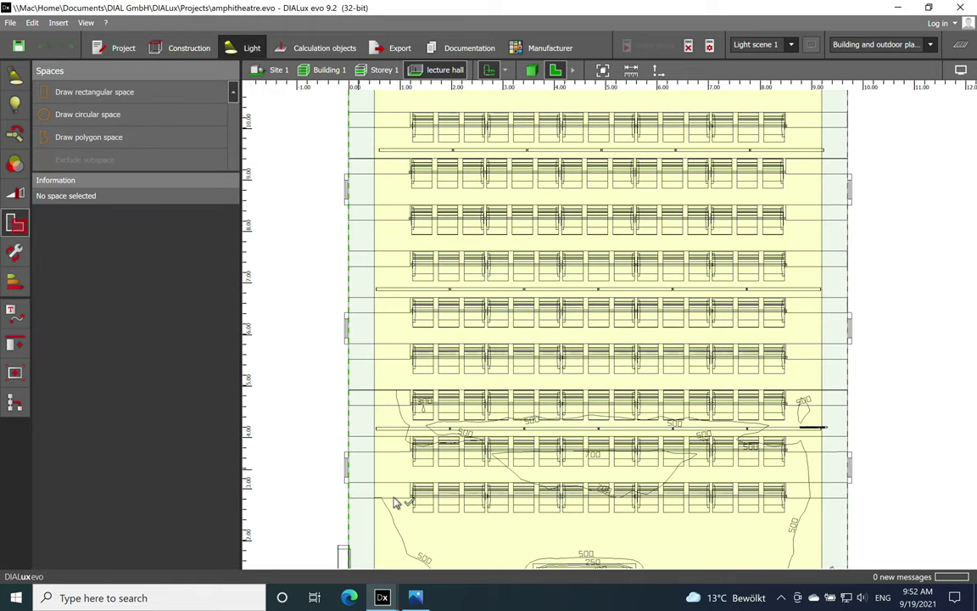
click(433, 533)
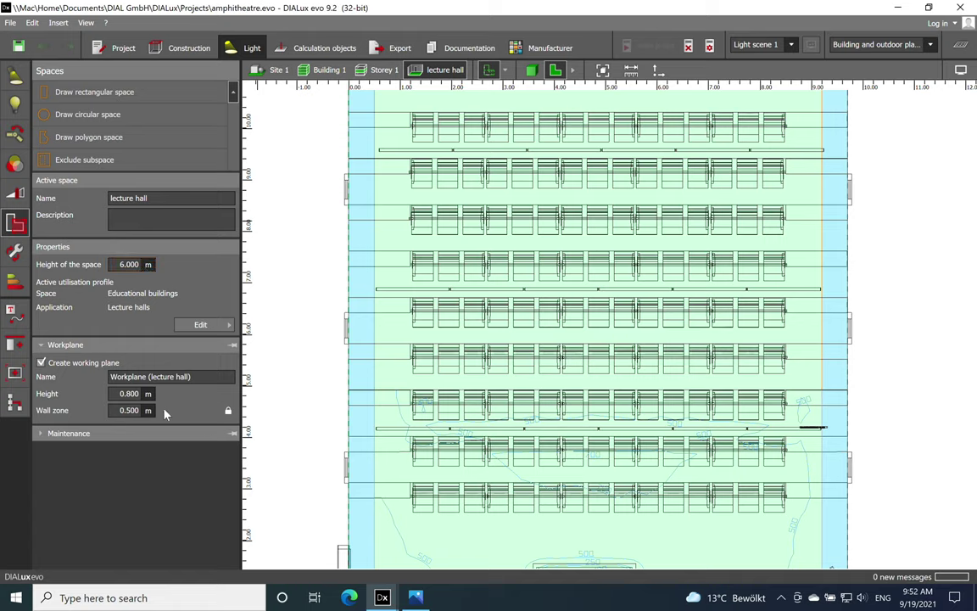
click(201, 376)
click(206, 376)
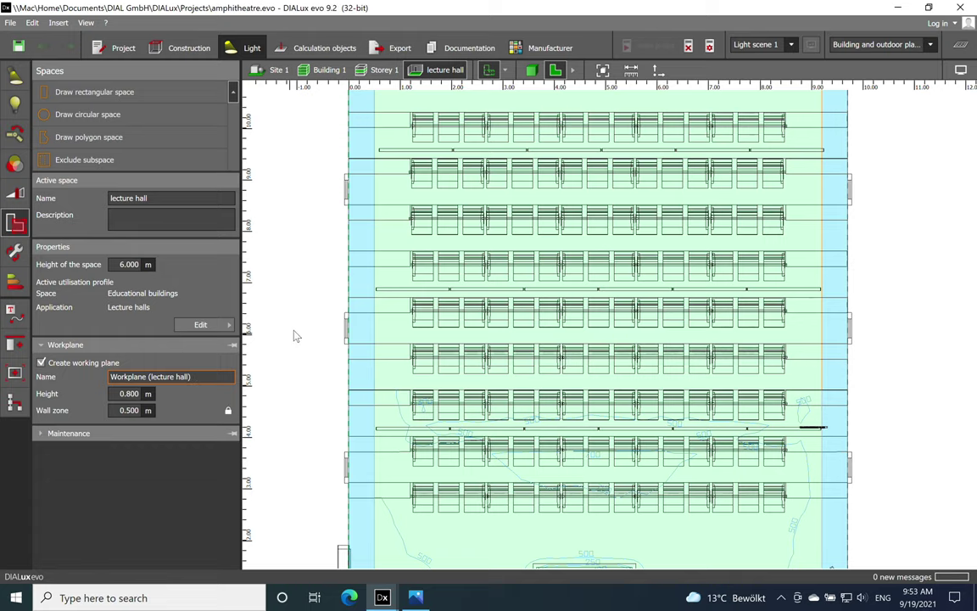
right_drag(293, 272, 315, 246)
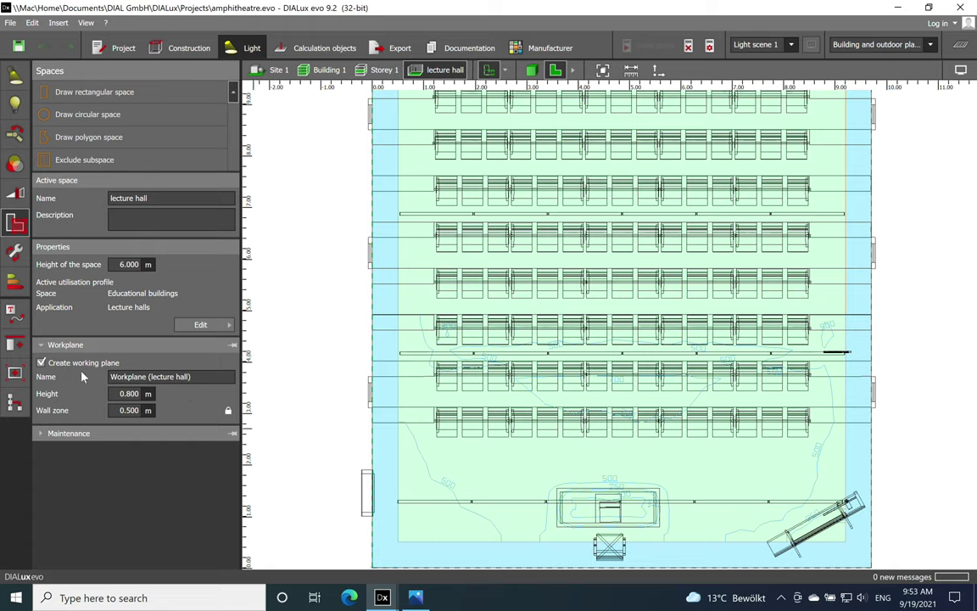
click(188, 324)
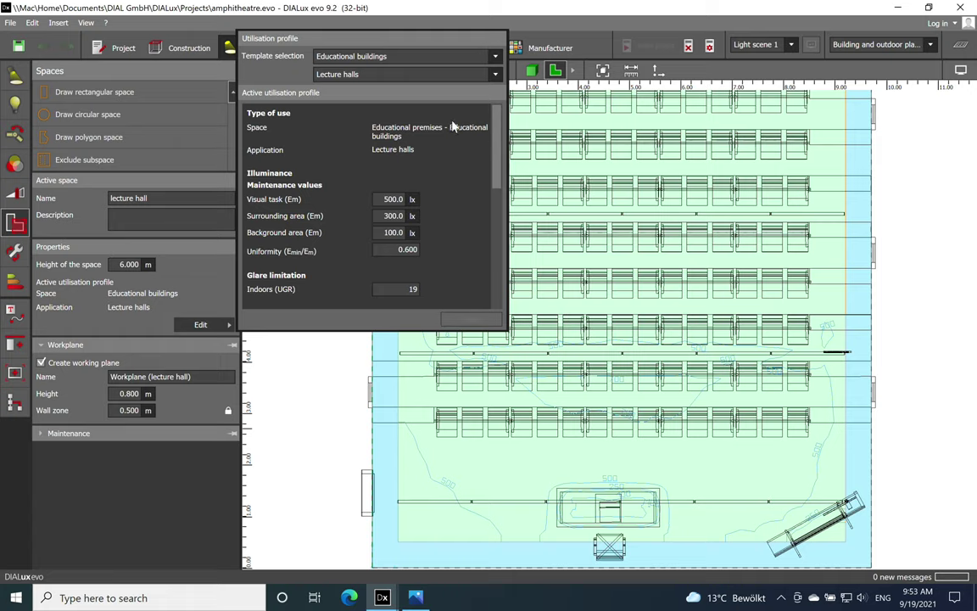
Keep the profile as Educational buildings – Lecture halls and close the popup.
click(496, 57)
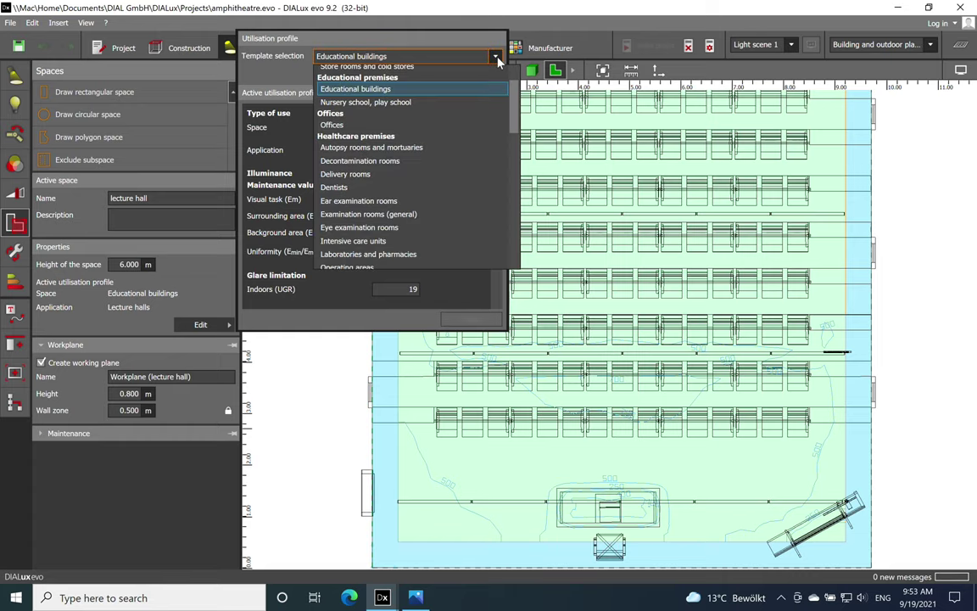
click(498, 61)
click(496, 76)
click(496, 76)
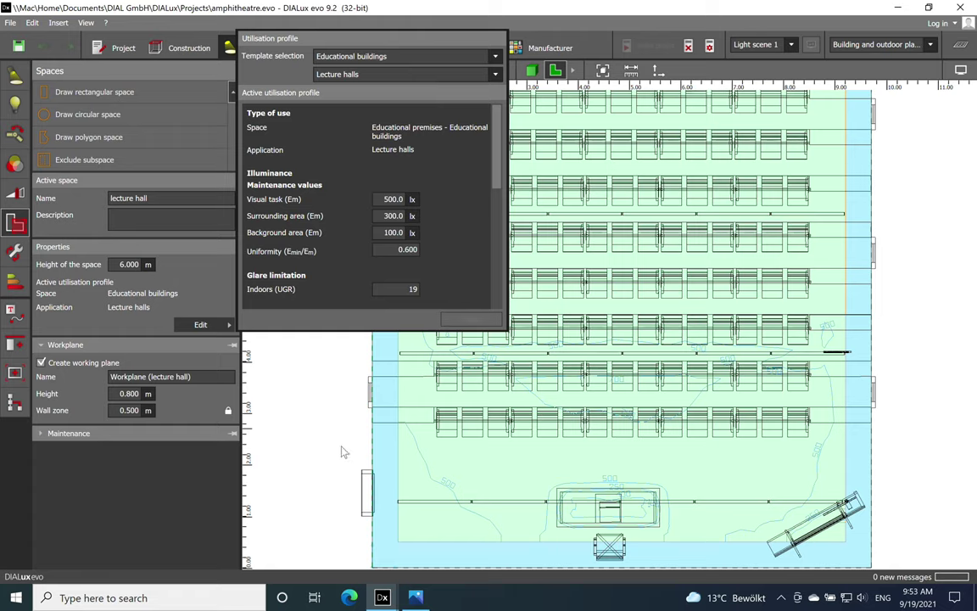
click(296, 423)
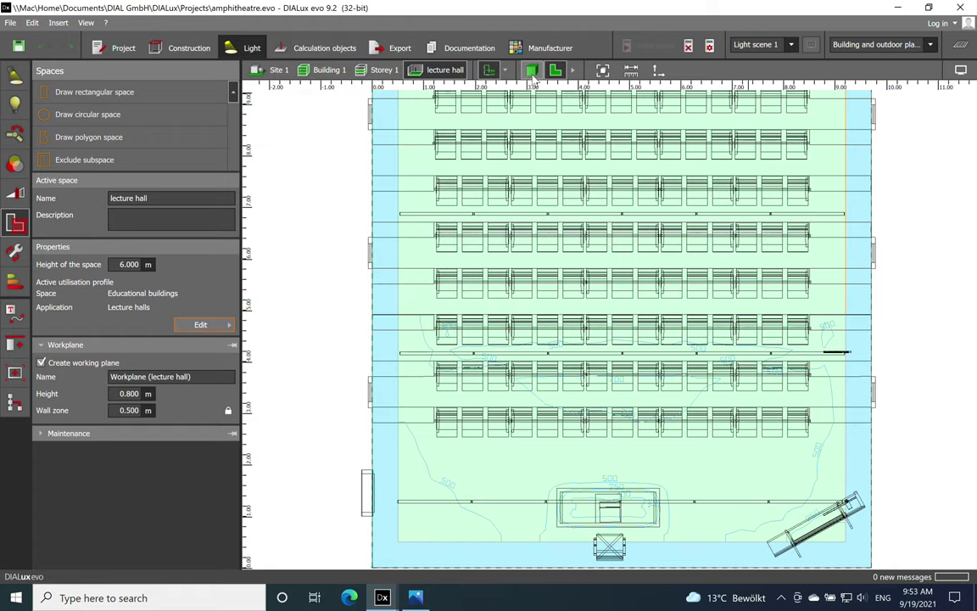
Deselect the space and return to the Luminaires tool with the Philips RC140B L1150 active.
click(348, 241)
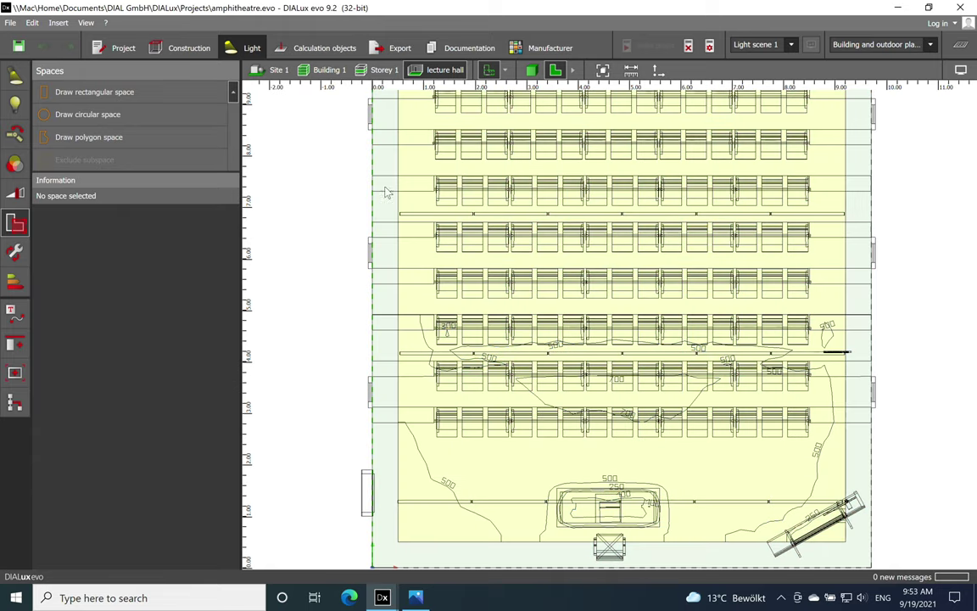
scroll(465, 273, down, 1)
scroll(761, 303, down, 1)
scroll(760, 302, up, 1)
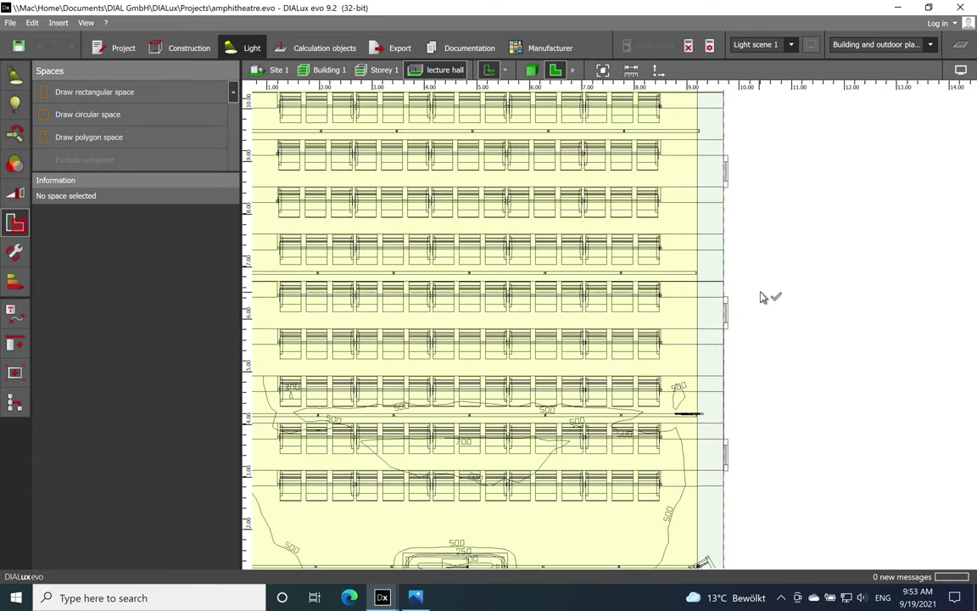
scroll(764, 295, down, 1)
click(15, 77)
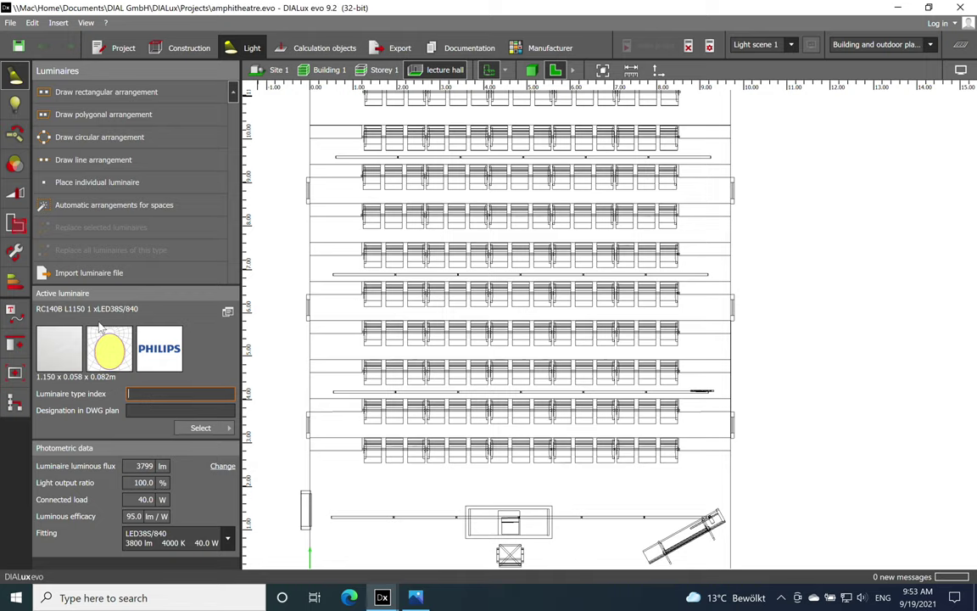
Run the lighting calculation and expand the workplane results: 529 lx average, 740 lx maximum.
middle_drag(718, 308, 723, 245)
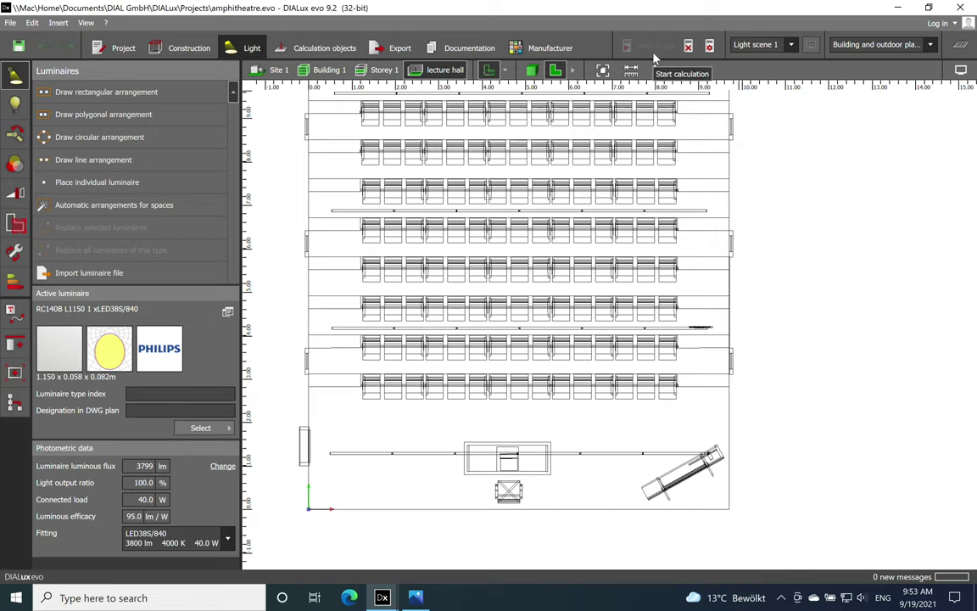
click(962, 47)
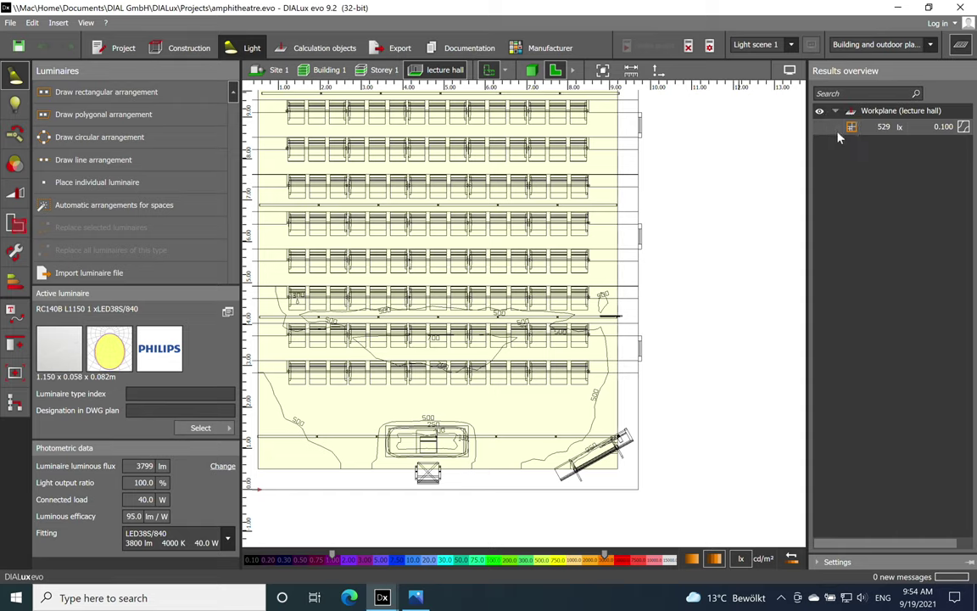
click(836, 127)
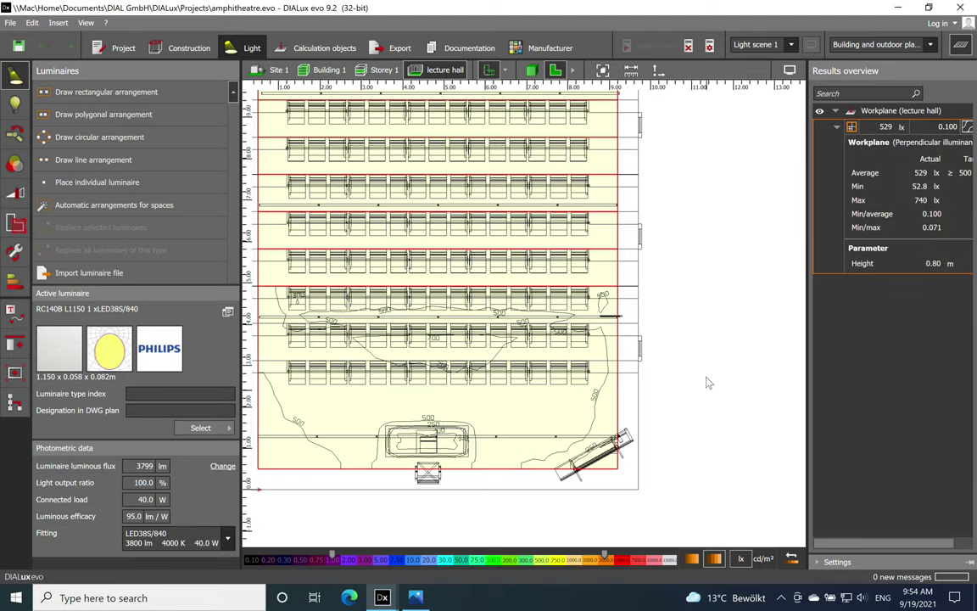
Switch to the 3D view and orbit the hall to an oblique angle.
click(531, 70)
drag(438, 364, 525, 469)
scroll(461, 329, down, 2)
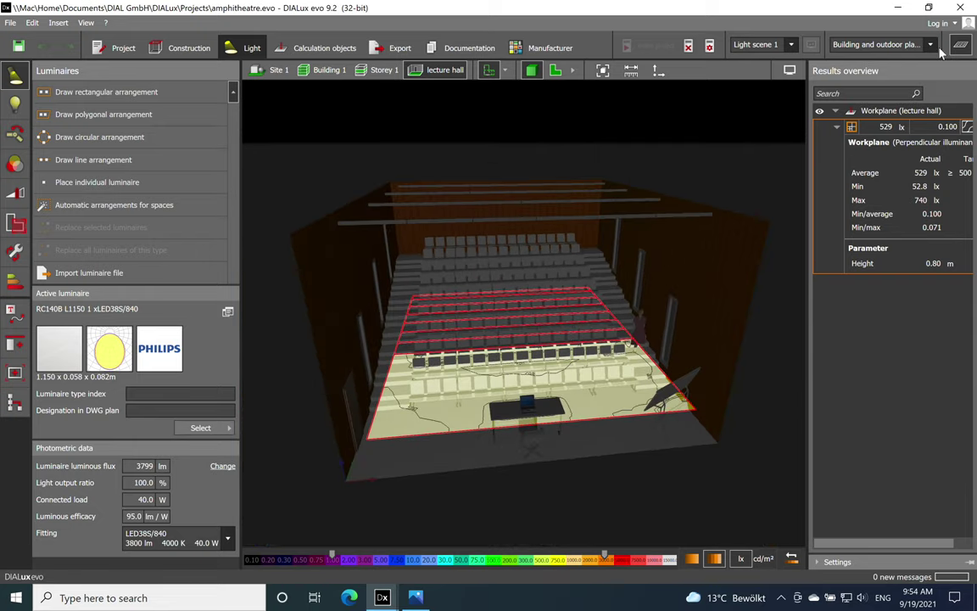
Hide the results overview and view the hall from above in false-colour luminance rendering.
click(864, 43)
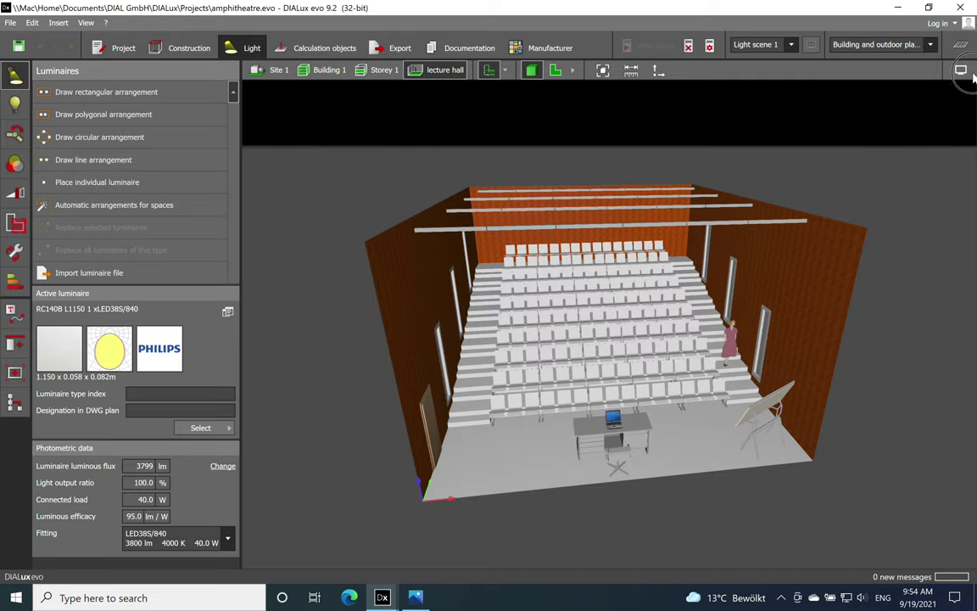
click(964, 72)
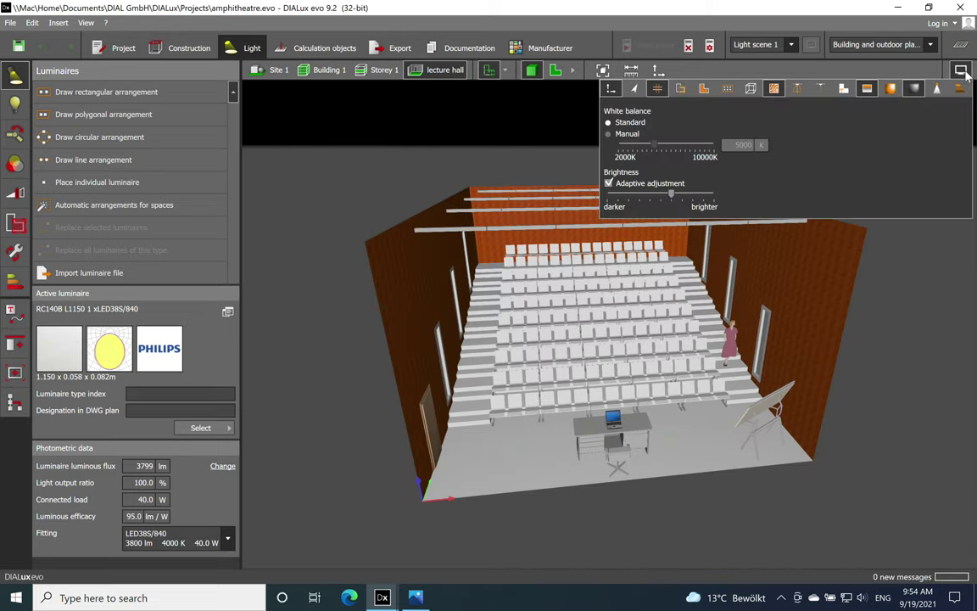
click(890, 88)
right_drag(840, 454, 803, 514)
Return to normal rendering with light textures hidden, reframe the hall, and open the real lecture-hall photo.
mouse_move(967, 76)
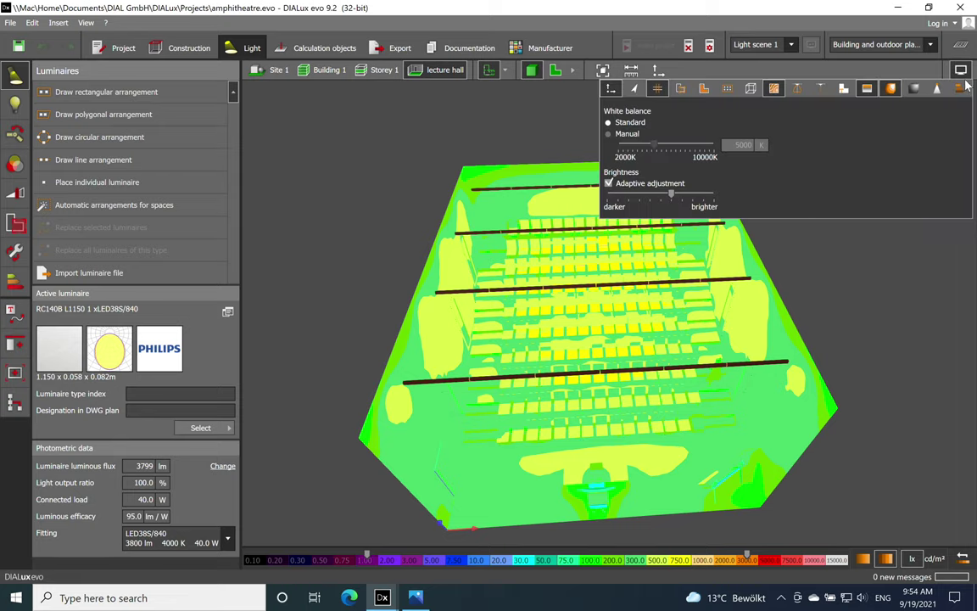
click(895, 92)
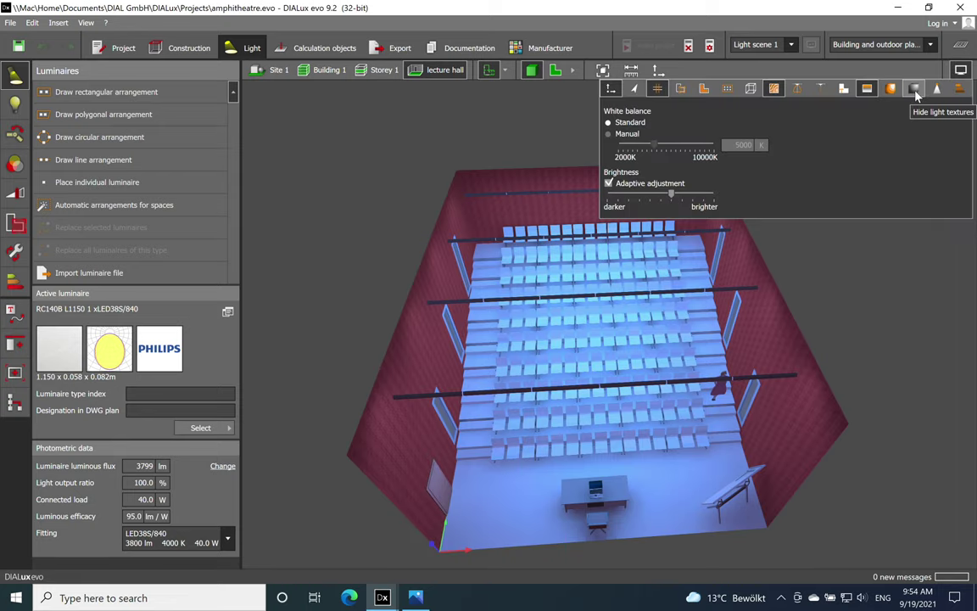
click(916, 96)
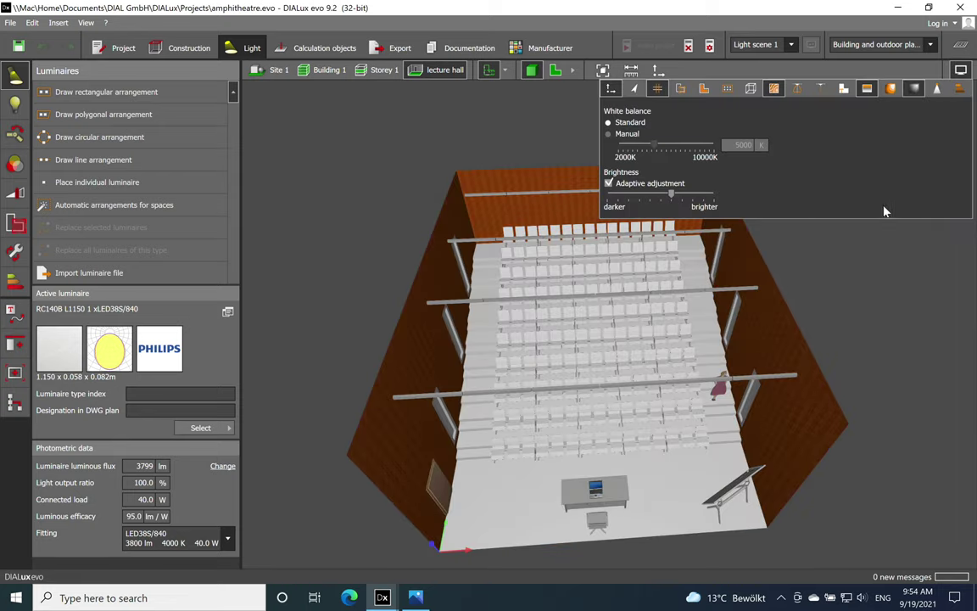
right_drag(905, 337, 772, 413)
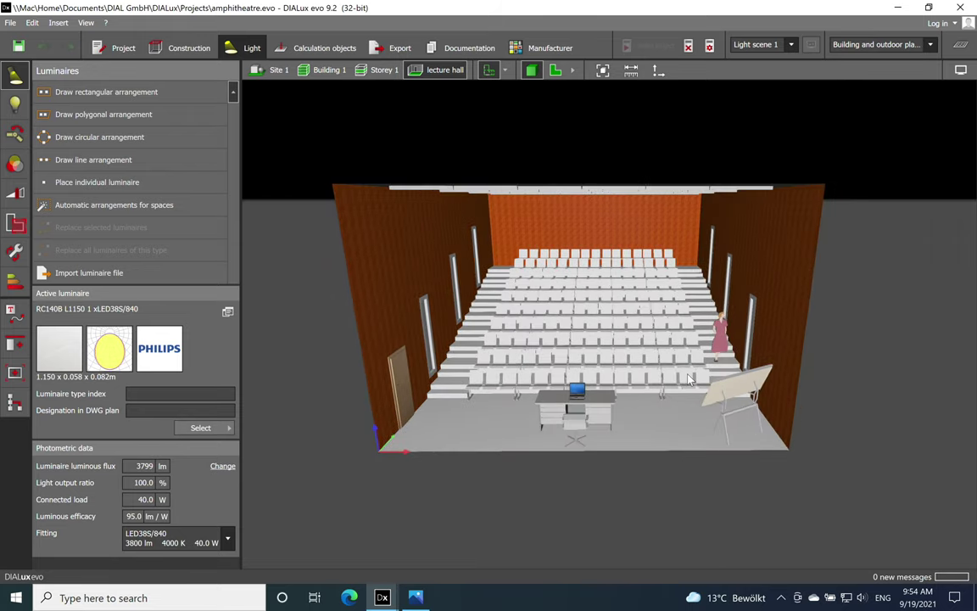
right_drag(590, 353, 636, 396)
middle_drag(487, 436, 493, 407)
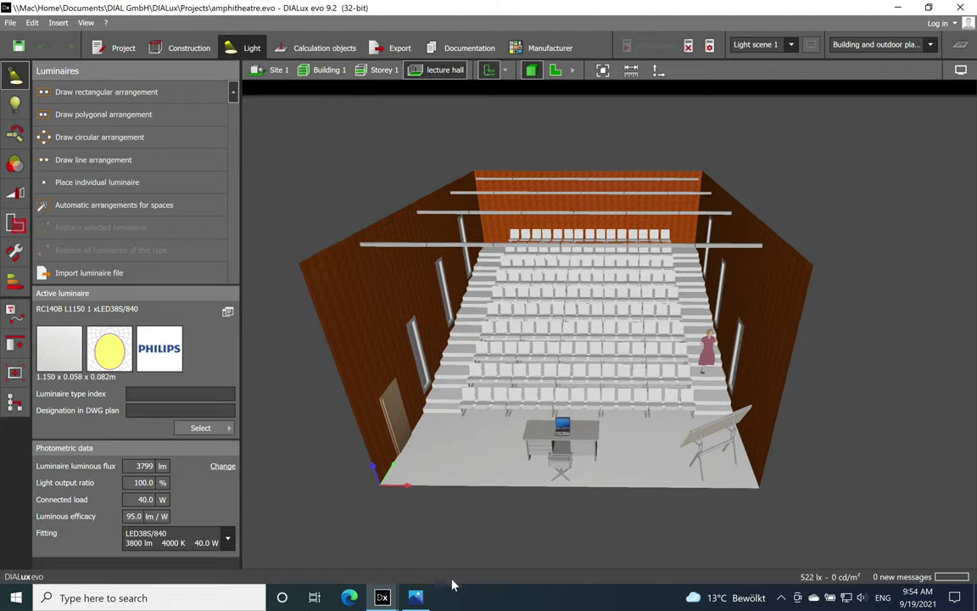
click(415, 598)
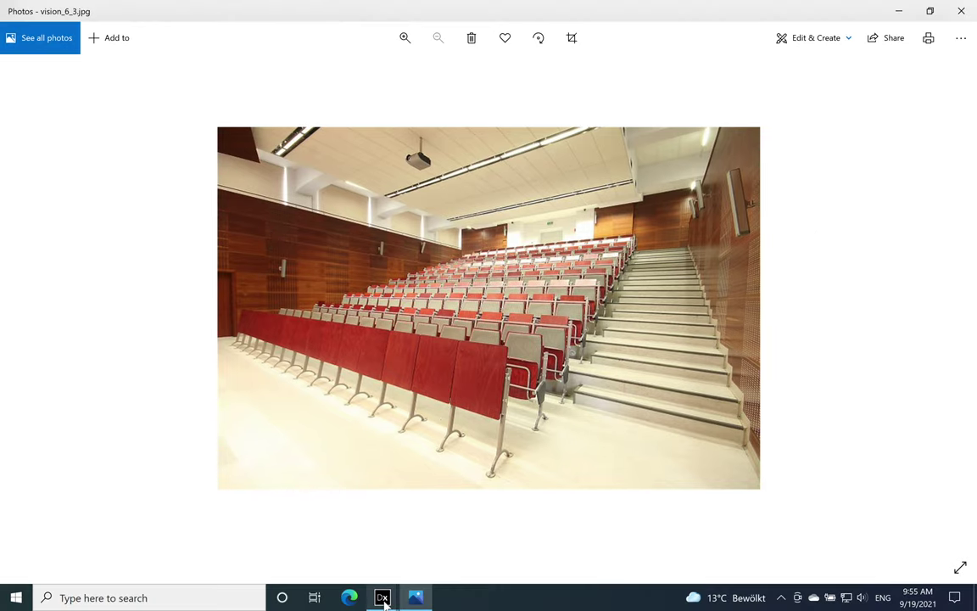
mouse_move(386, 600)
click(358, 515)
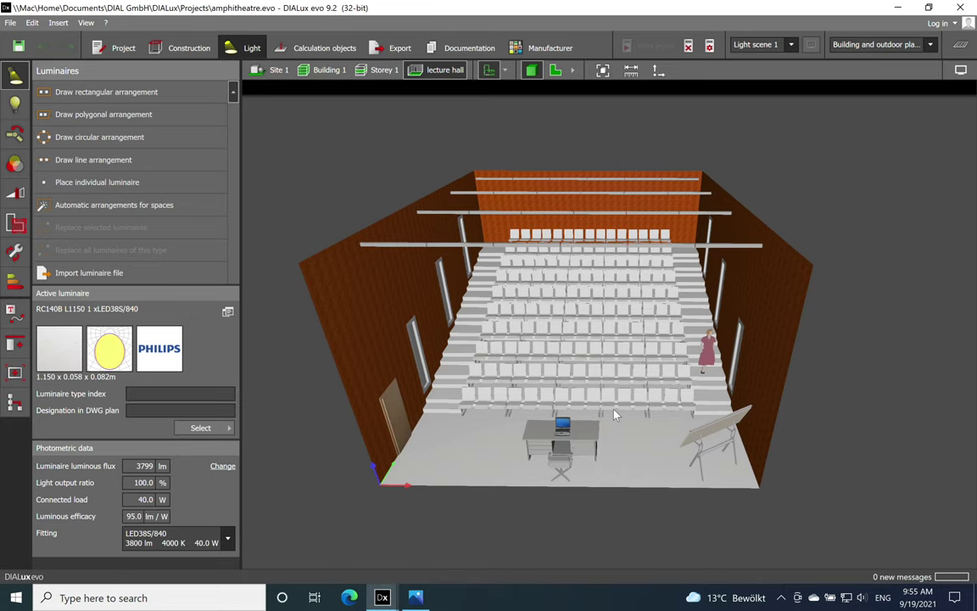
middle_drag(593, 520, 567, 515)
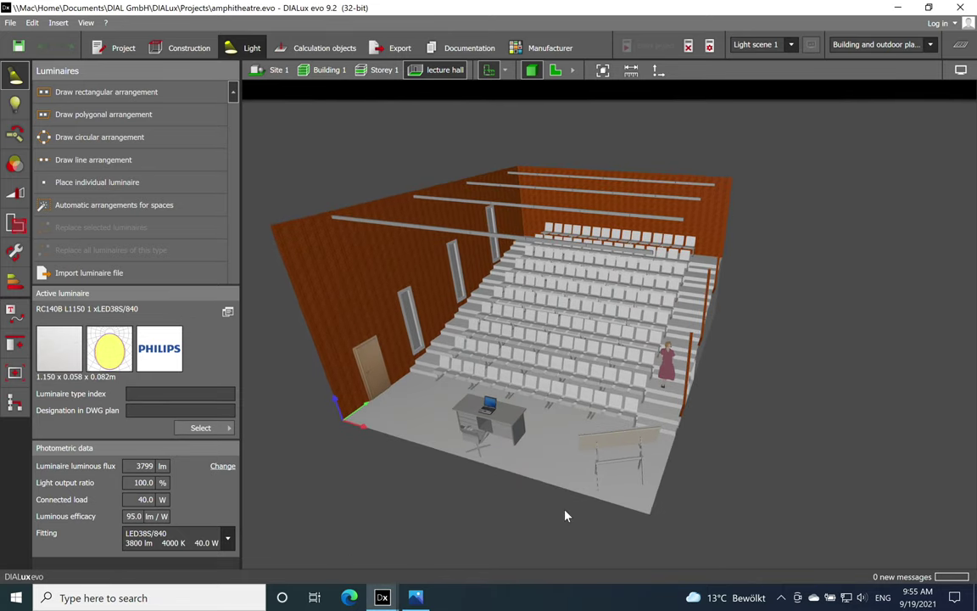
middle_drag(607, 417, 653, 360)
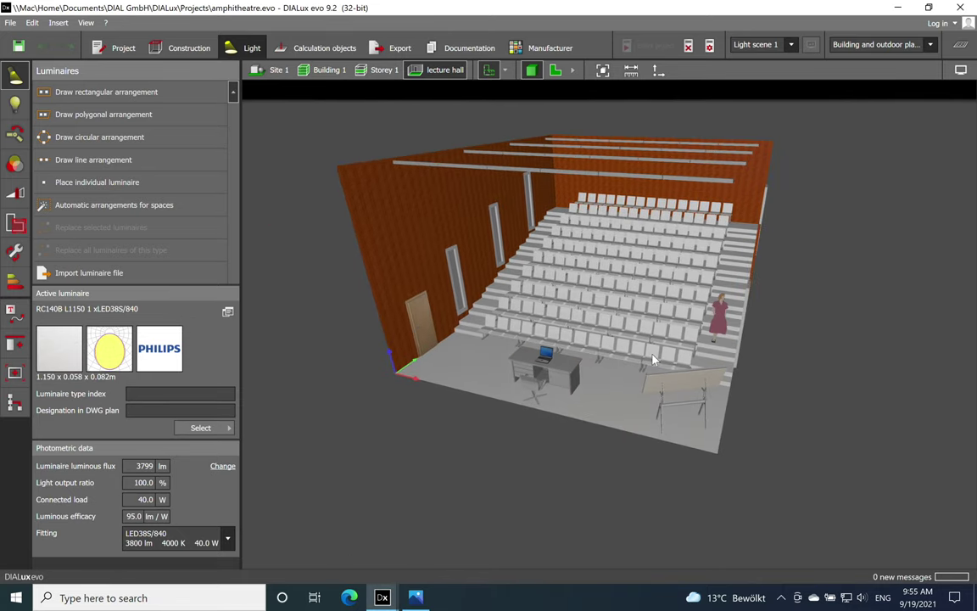
scroll(615, 413, up, 3)
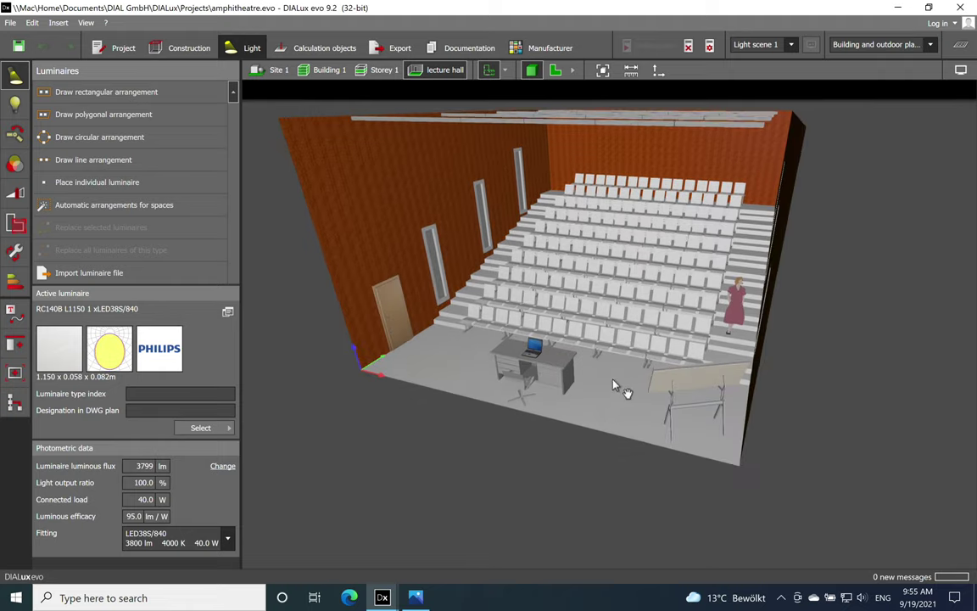
scroll(522, 459, up, 2)
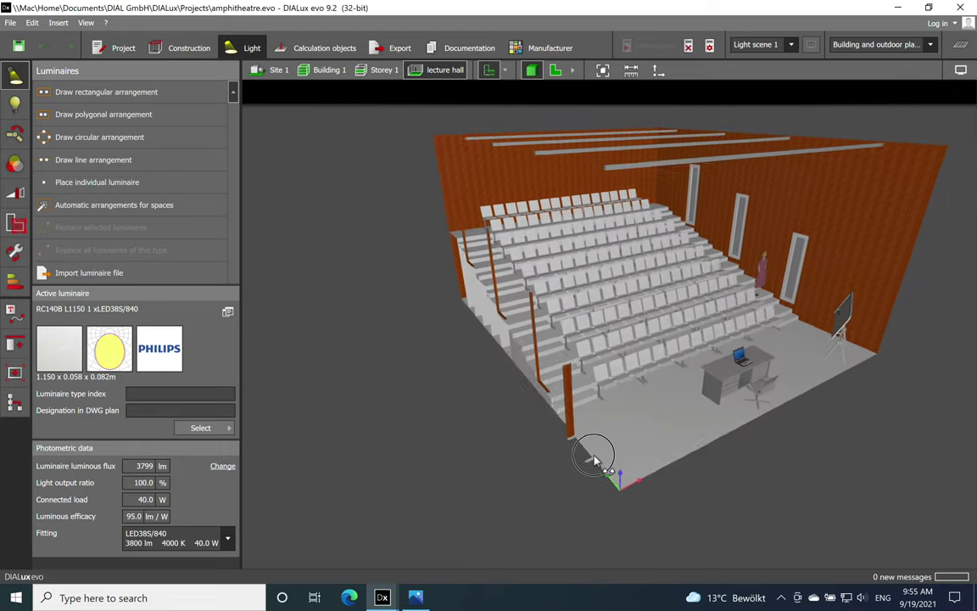